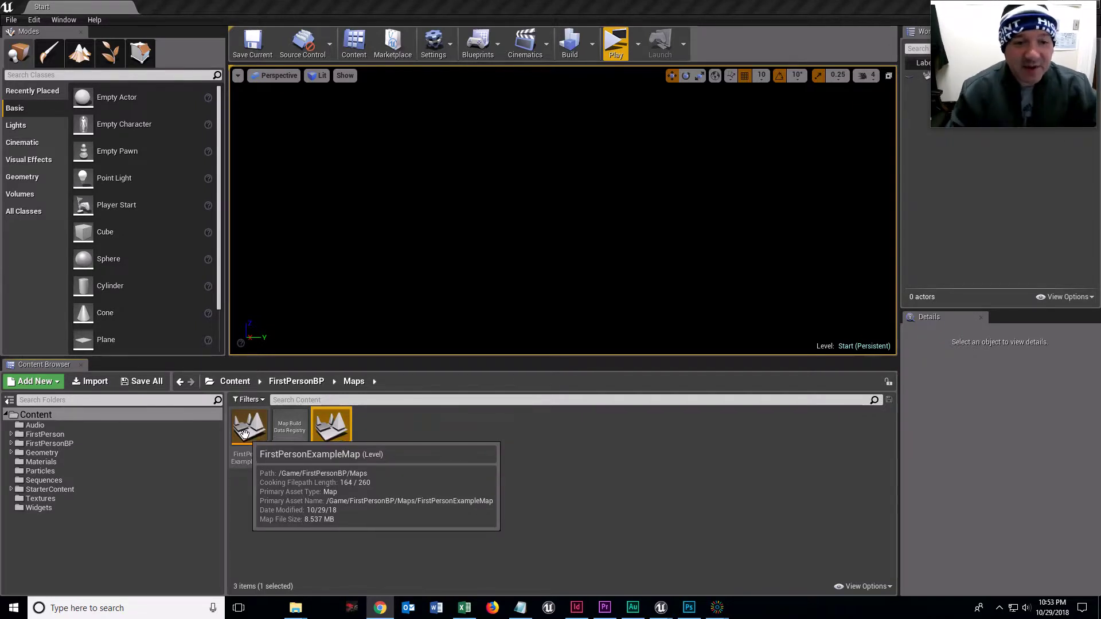
double_click(251, 430)
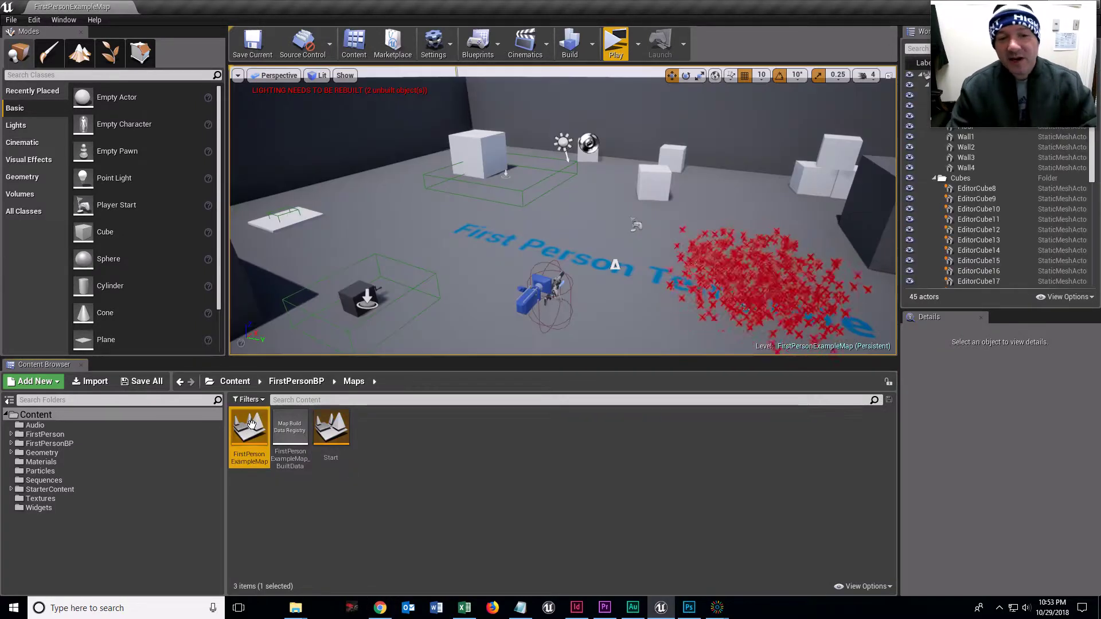
right_click_drag(743, 304, 597, 273)
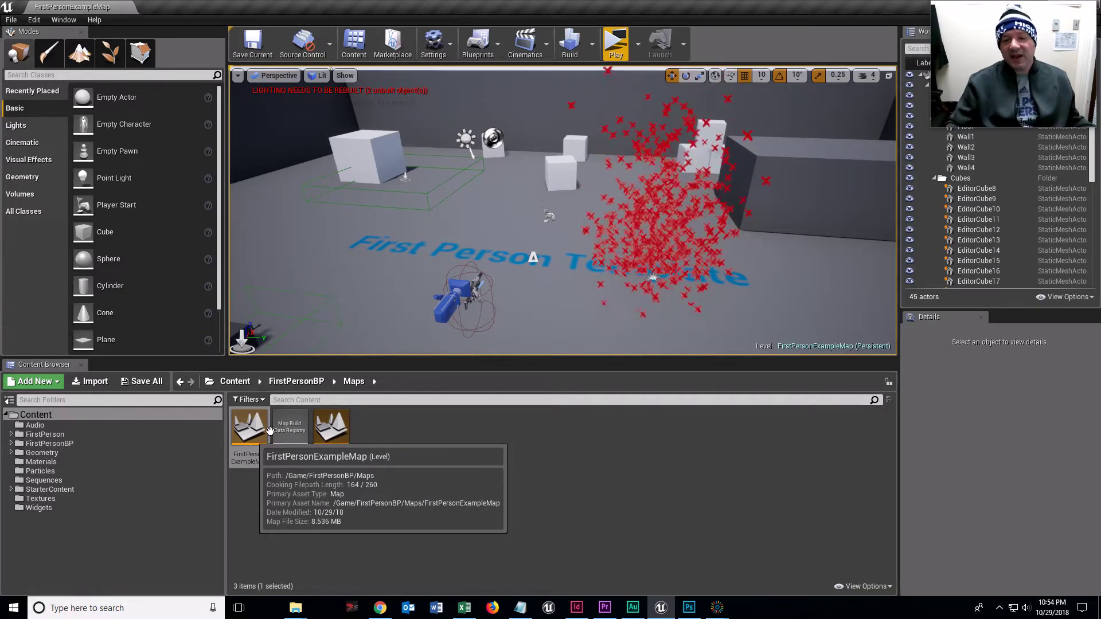
left_click(689, 607)
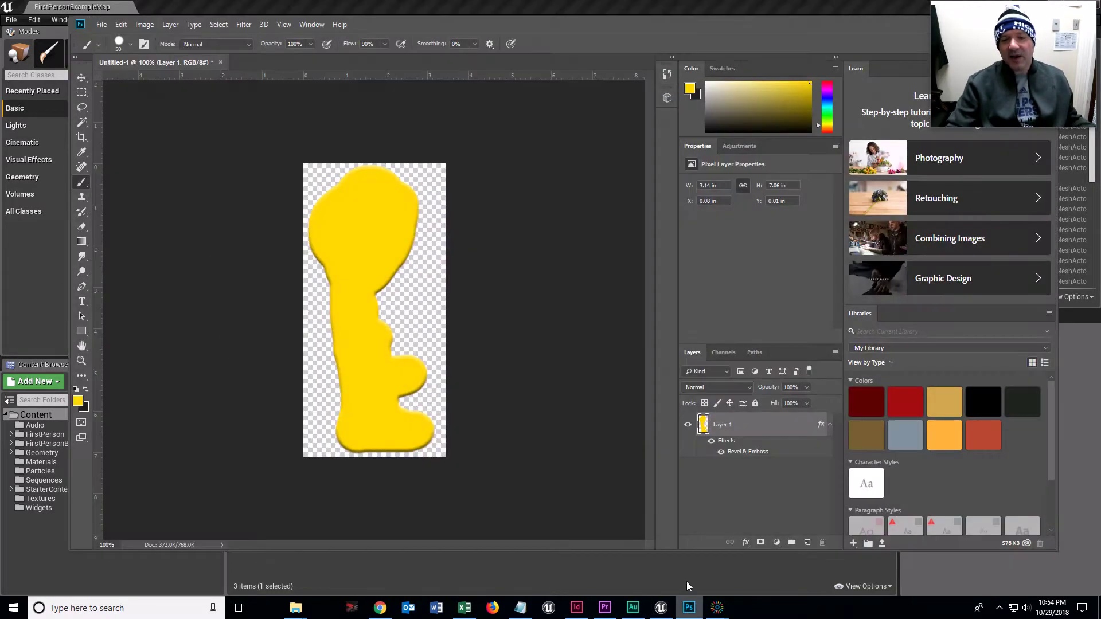
left_click_drag(556, 16, 486, 94)
left_click(548, 22)
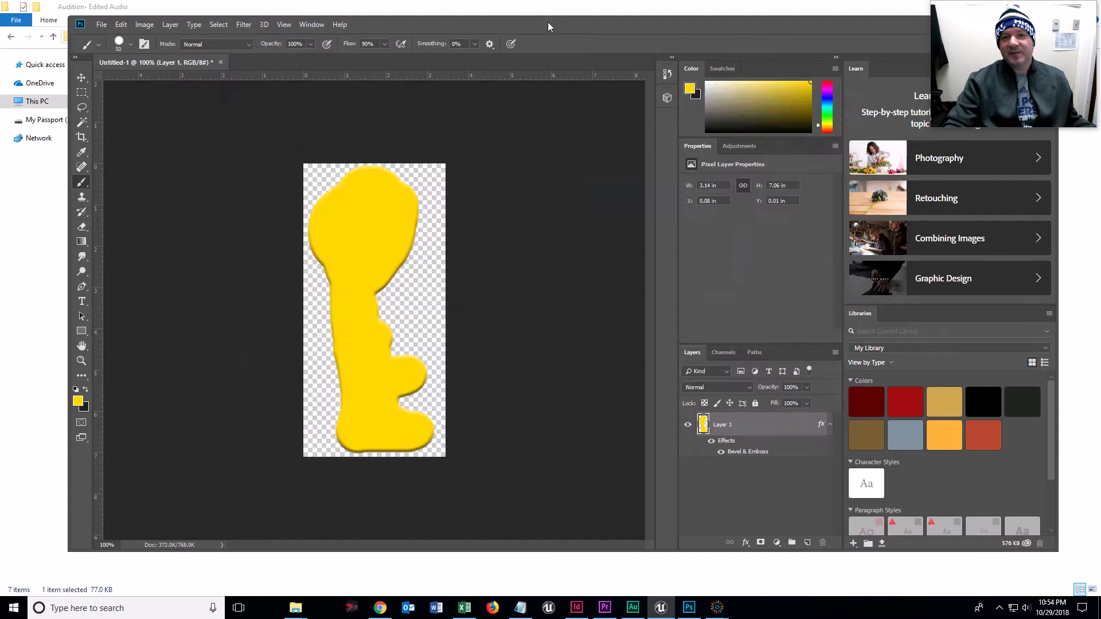
left_click_drag(549, 22, 539, 28)
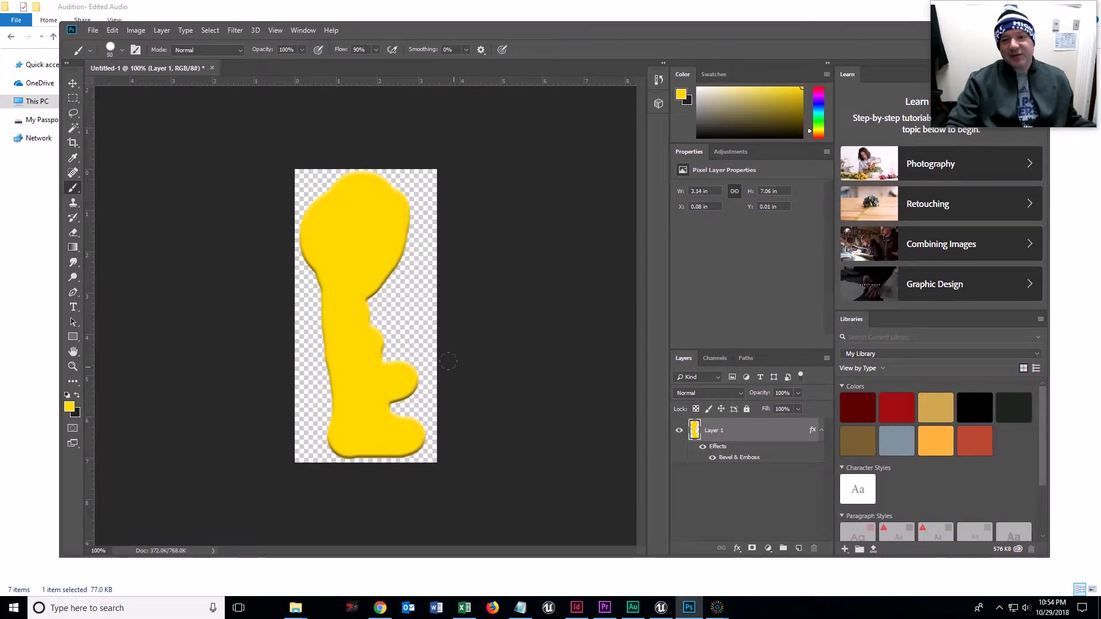
left_click_drag(837, 36, 586, 42)
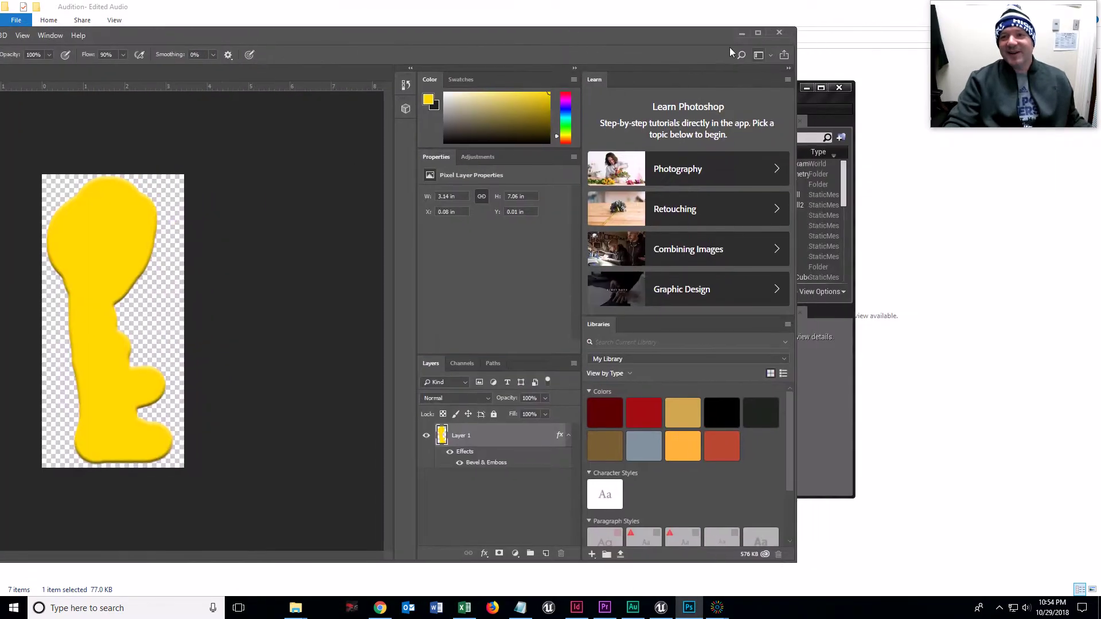
left_click(745, 34)
left_click_drag(636, 100, 668, 81)
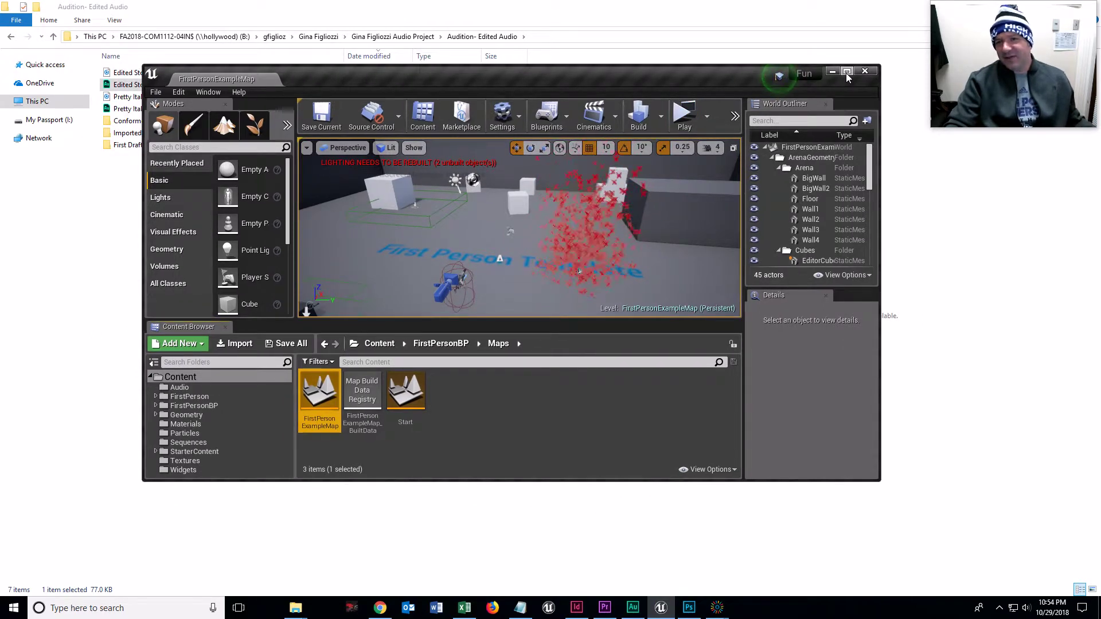
- Import key.png into the Textures folder as a texture named key
left_click(847, 72)
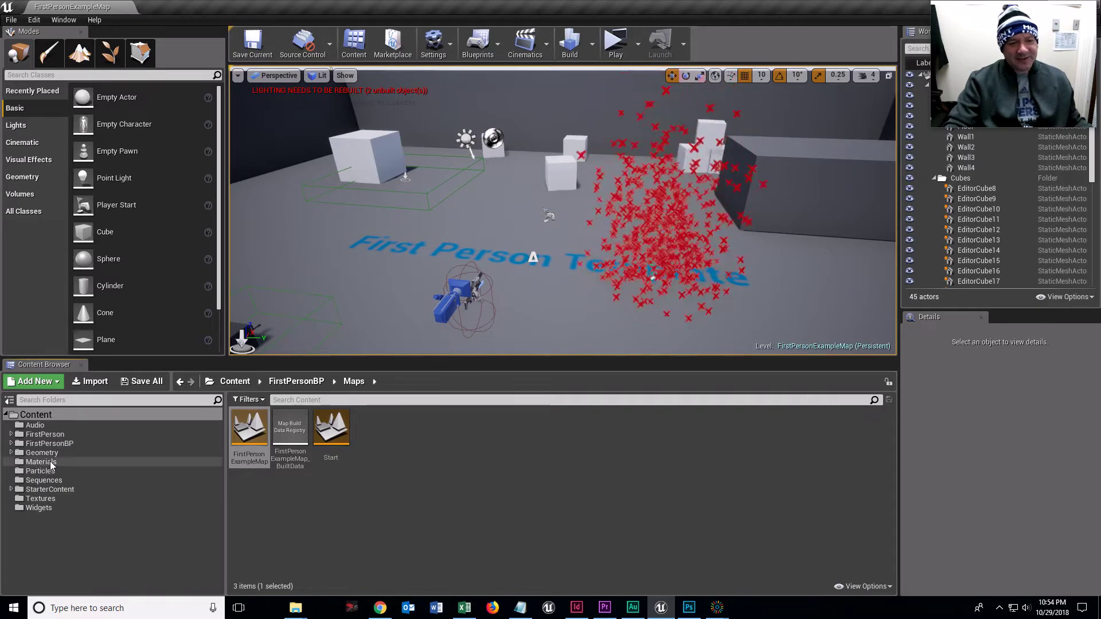
left_click(40, 498)
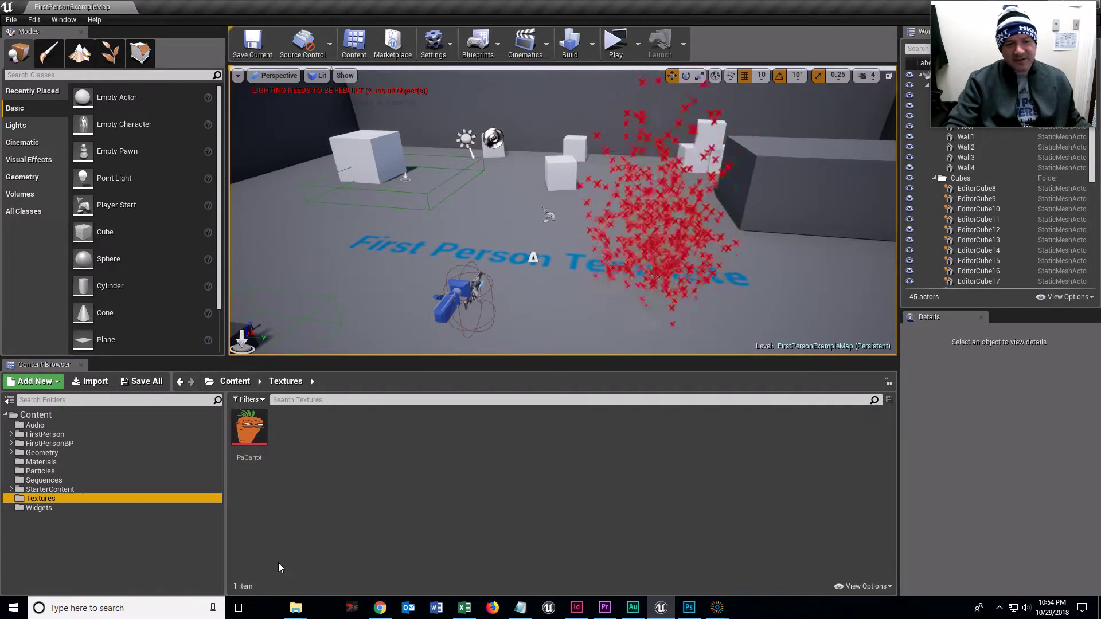
mouse_move(256, 428)
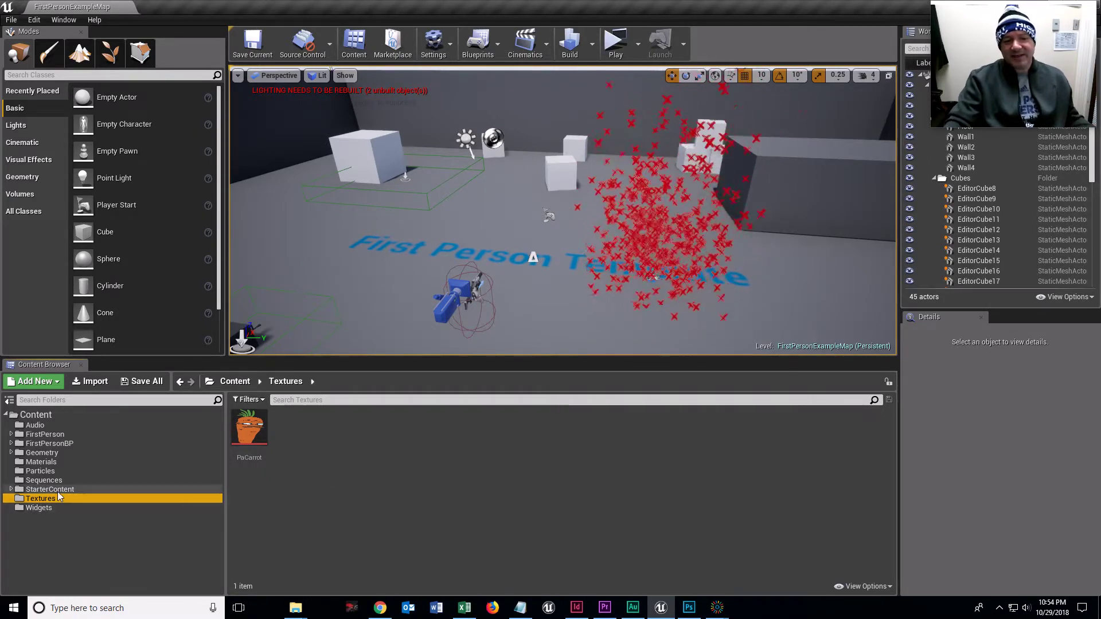
left_click(94, 383)
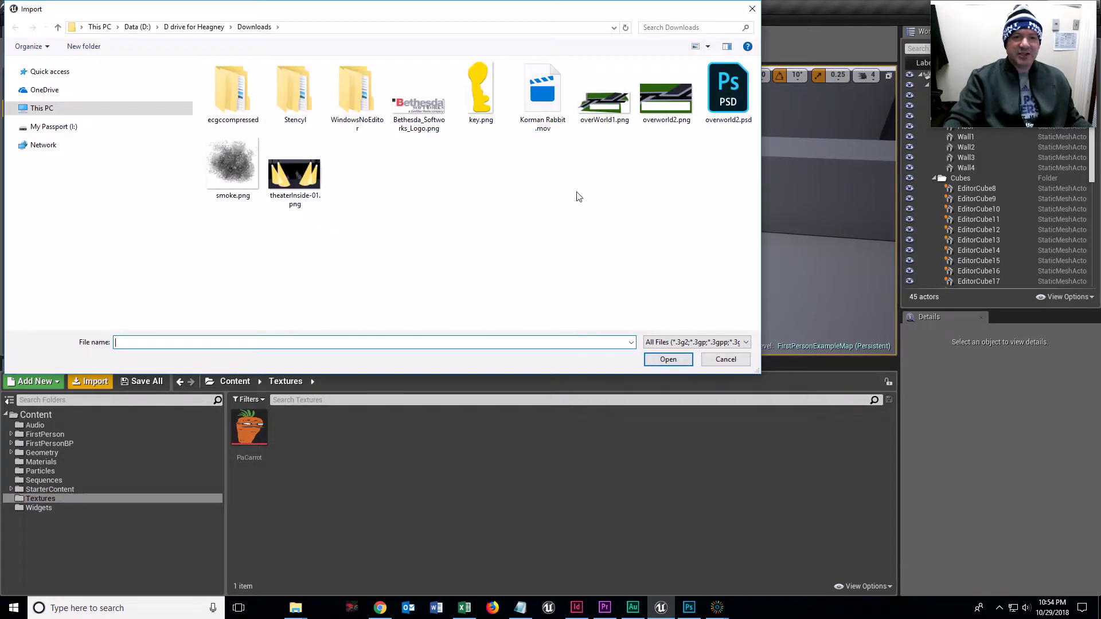
left_click(481, 107)
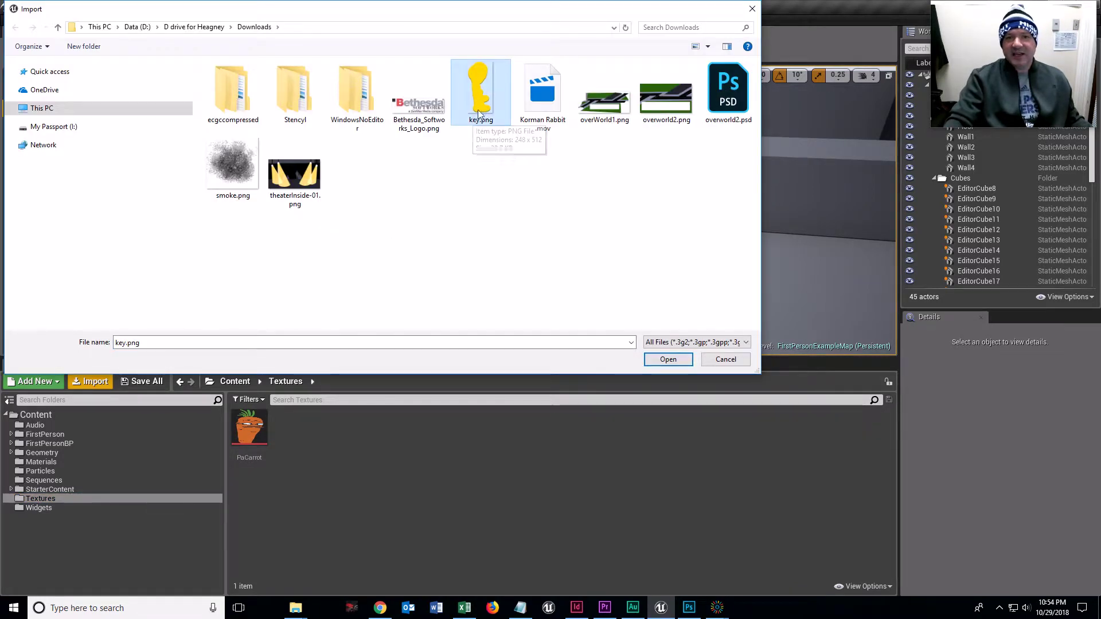
left_click(667, 360)
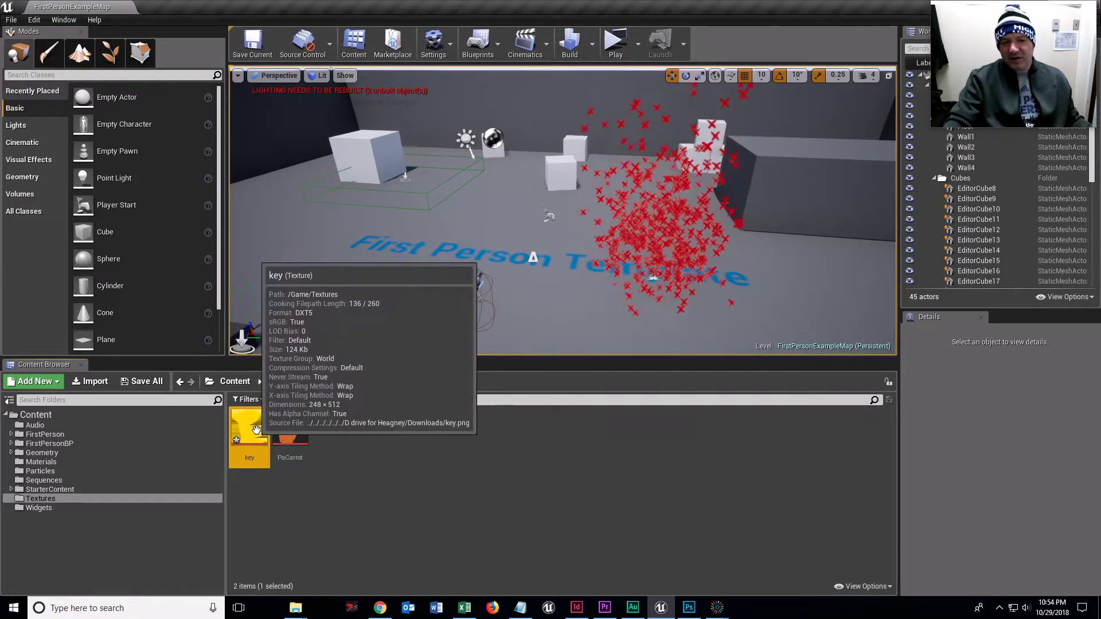
- Inspect the imported key texture (248×512, DXT5 with alpha) and close its editor
double_click(251, 431)
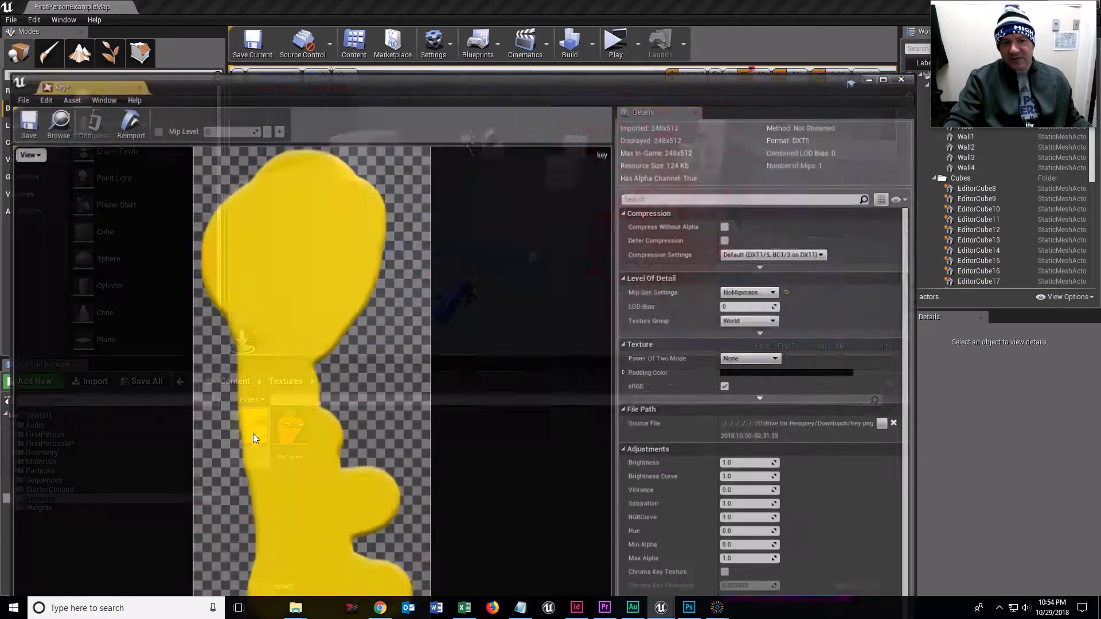
left_click_drag(367, 103, 457, 30)
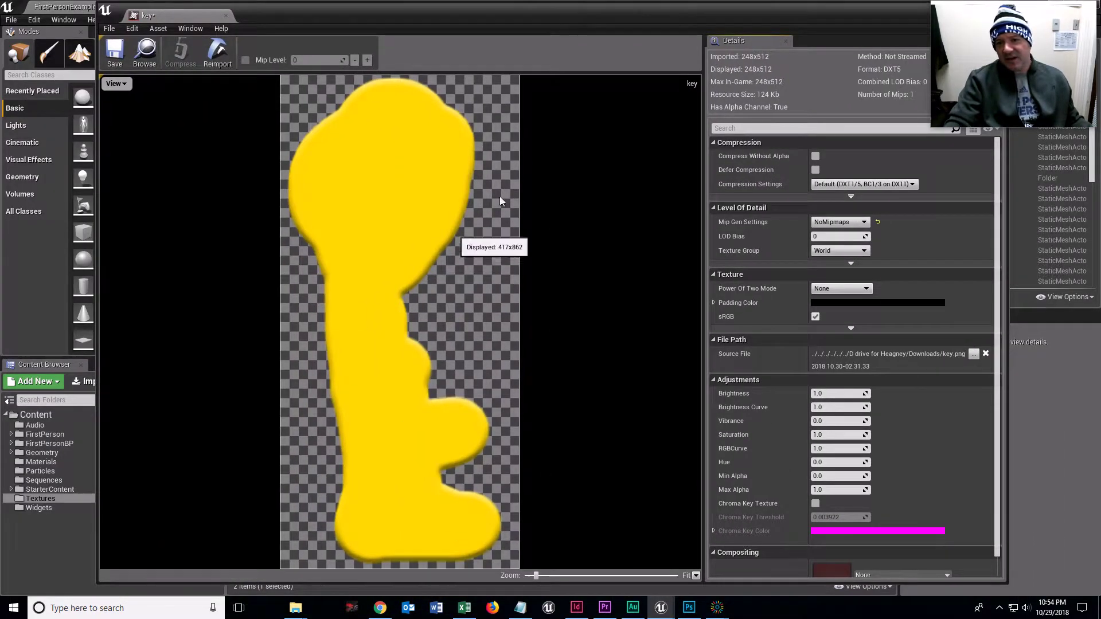
left_click_drag(666, 18, 491, 51)
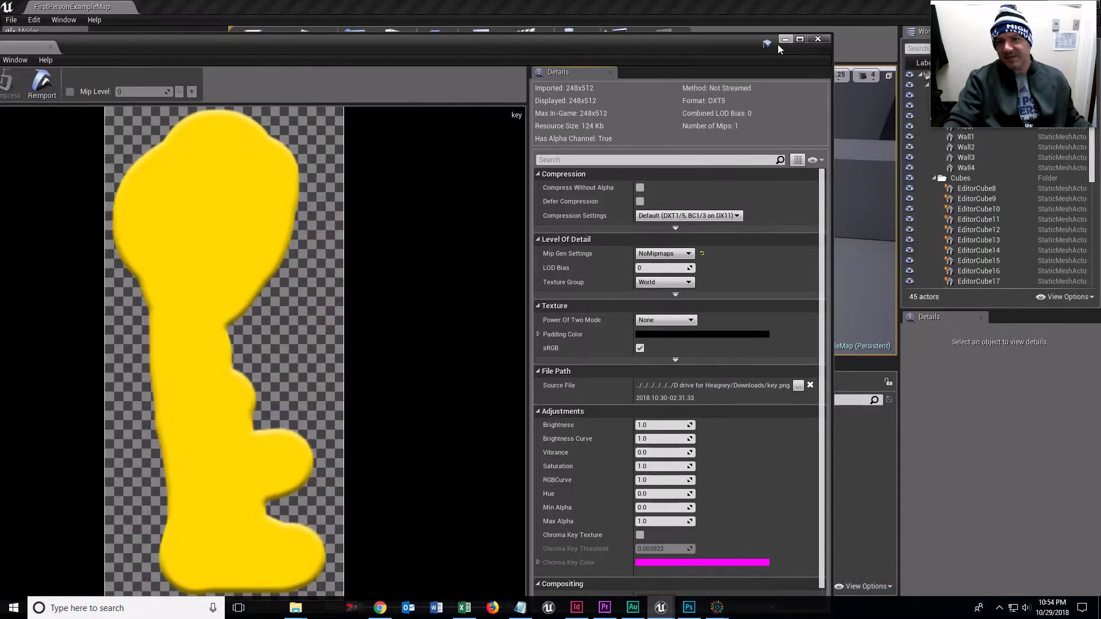
left_click(819, 40)
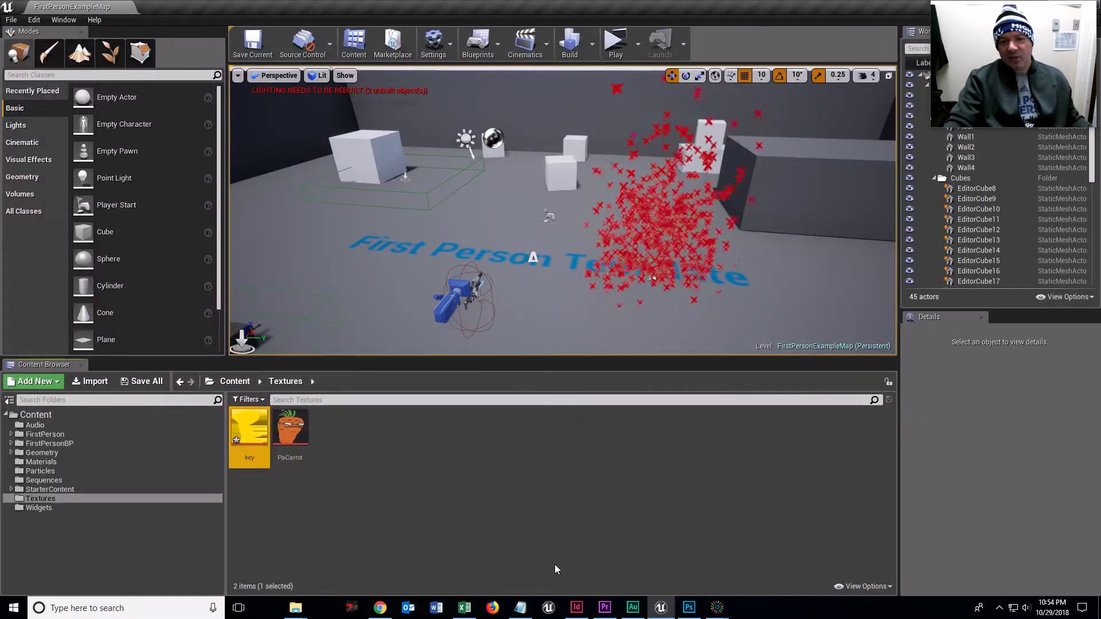
- Create a material from the key texture, keeping the default name key_Mat
right_click(247, 429)
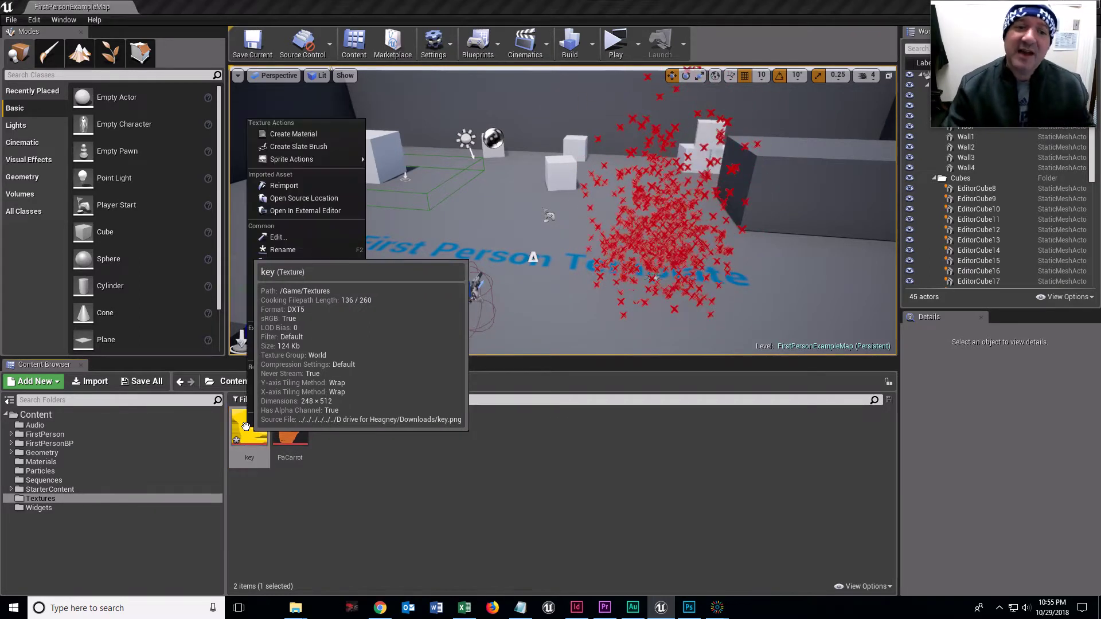
left_click(302, 138)
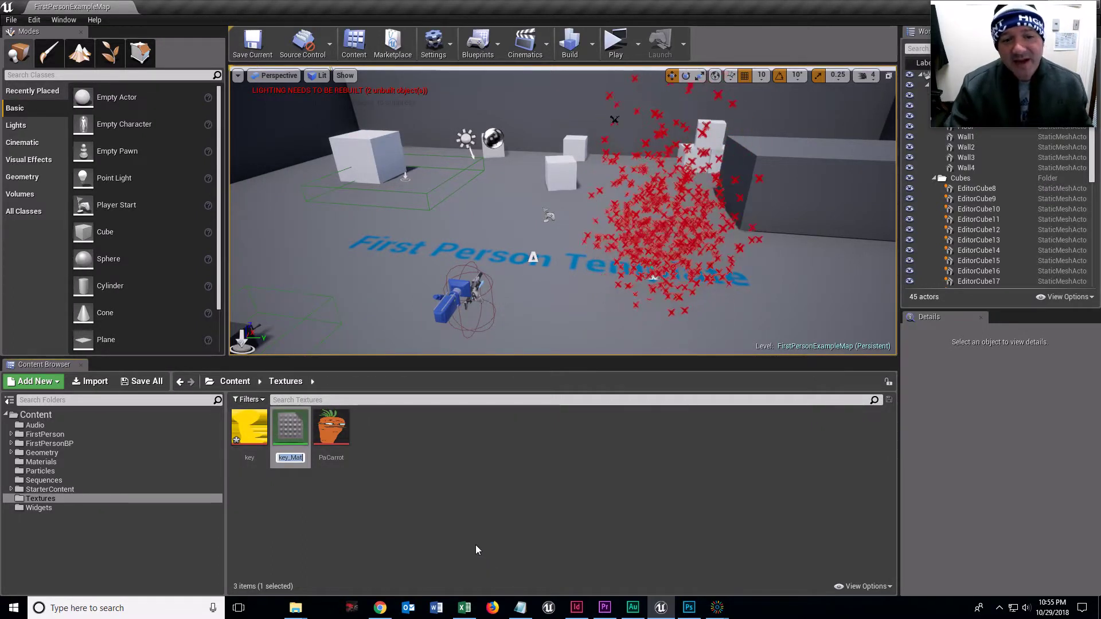
key("Return")
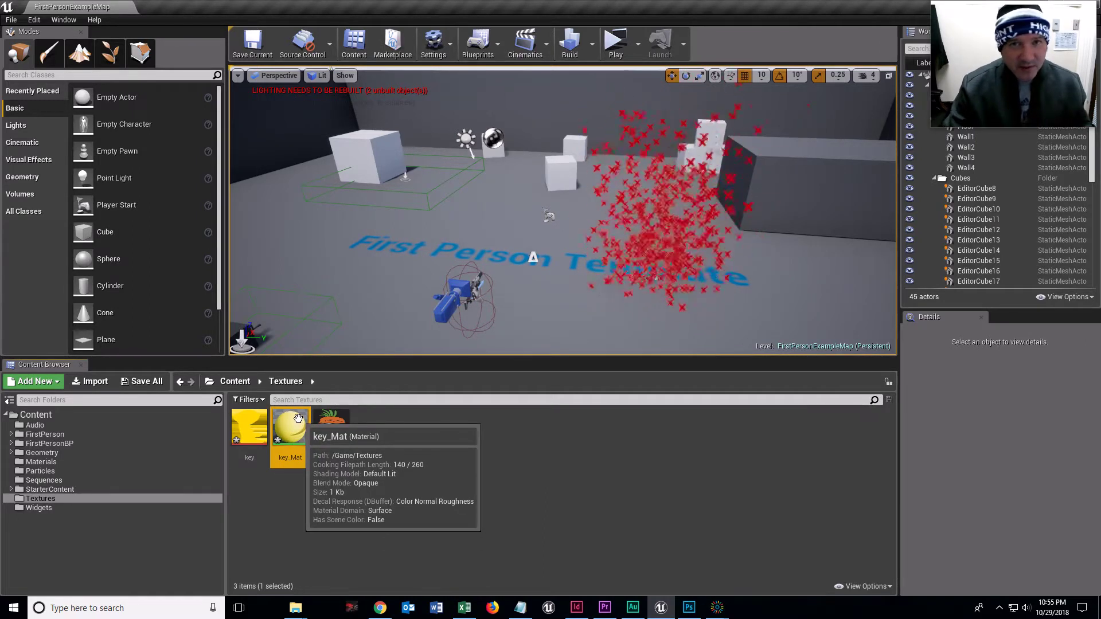
mouse_move(298, 419)
left_mouse_down()
mouse_move(126, 482)
mouse_move(46, 463)
mouse_move(290, 429)
mouse_move(274, 469)
mouse_move(285, 427)
left_mouse_up()
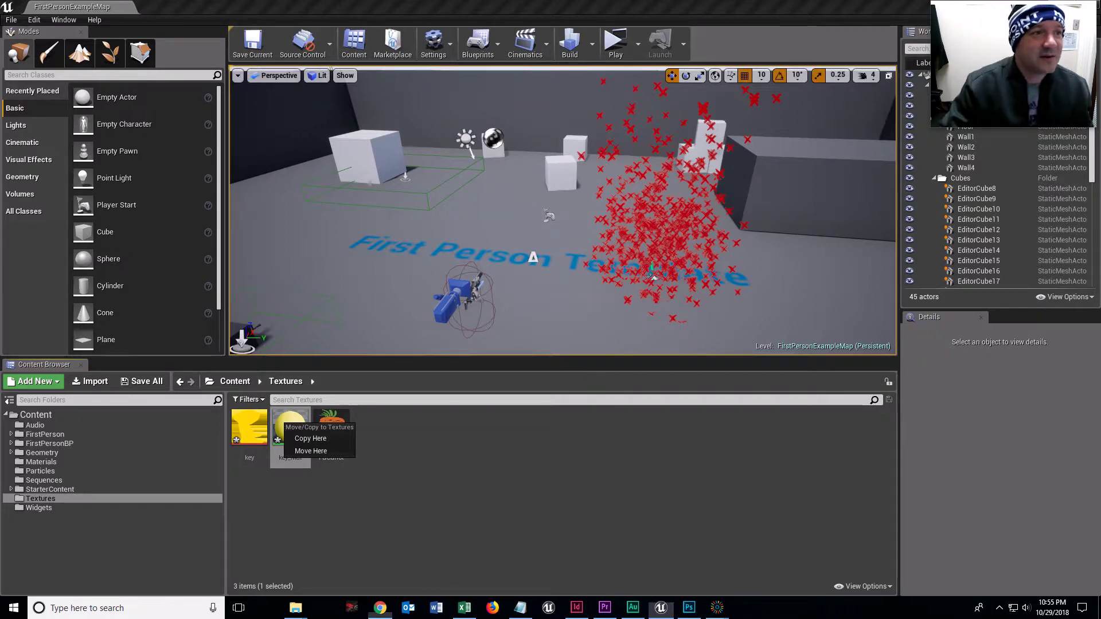
- Search Google Images for 'key png'
left_click(380, 608)
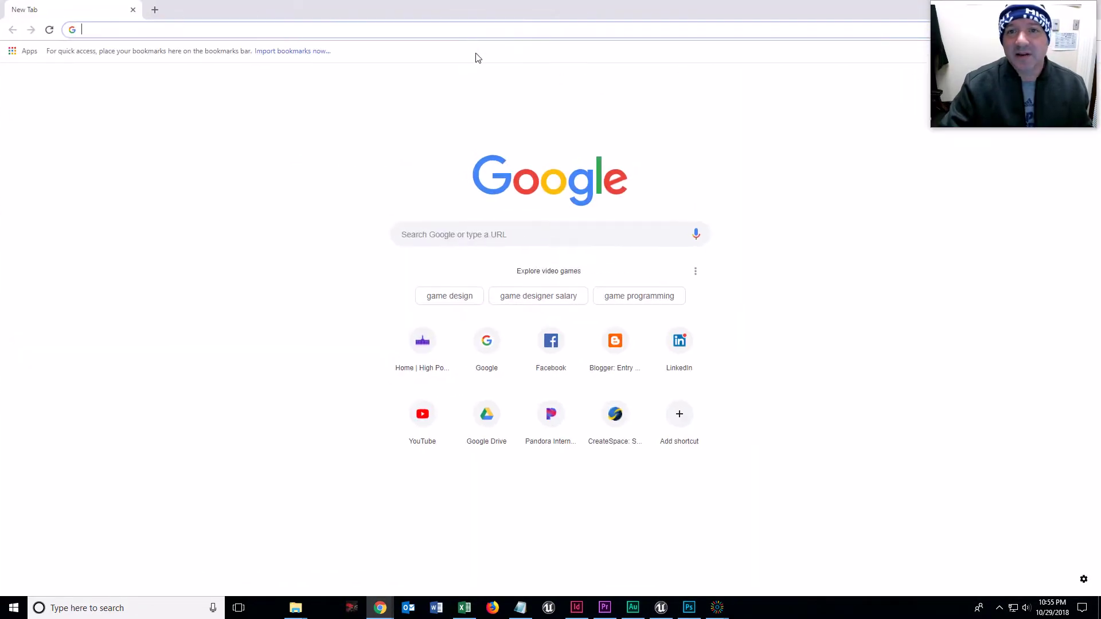
type("key ")
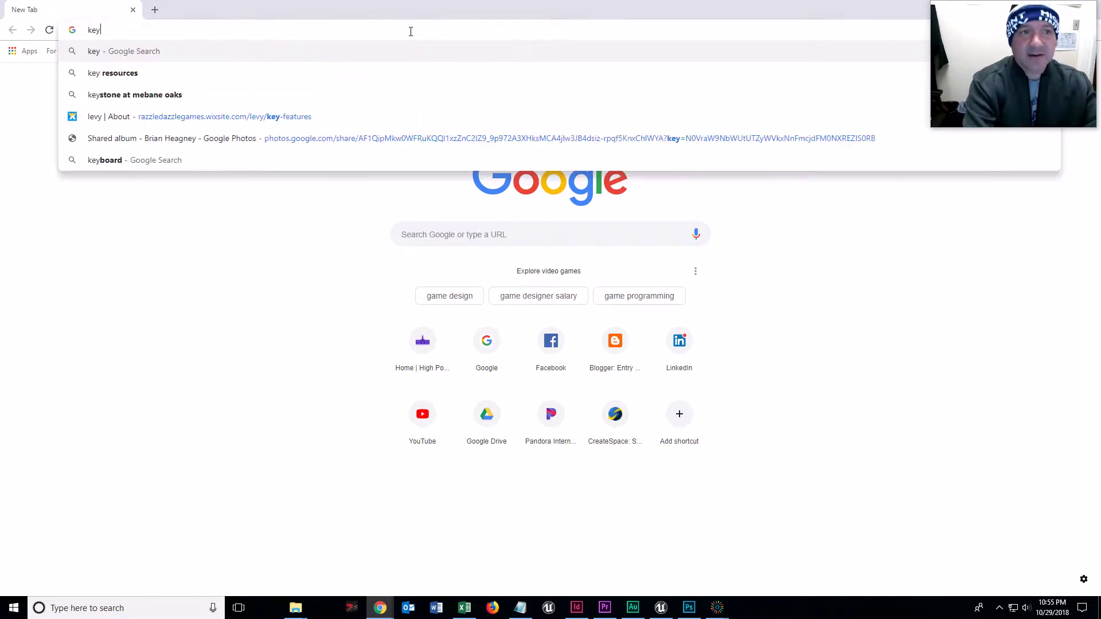
type("png")
key("Return")
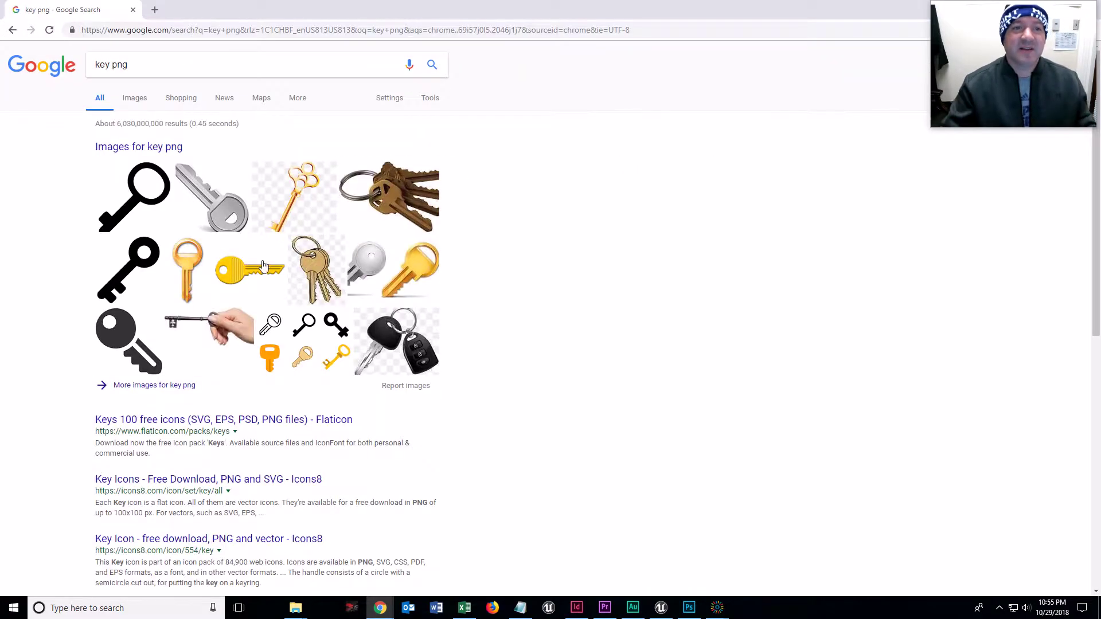
left_click(135, 98)
scroll(429, 396, "down", 3)
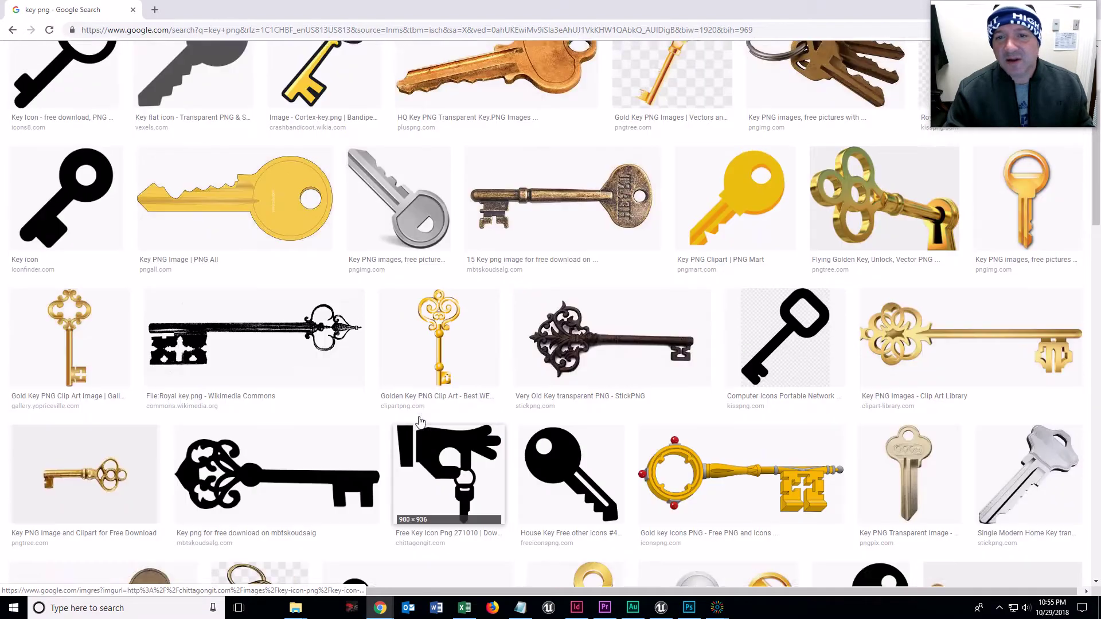
scroll(661, 196, "up", 2)
- Preview the three-ringed gold clipart key image (260×288) in detail
left_click(679, 183)
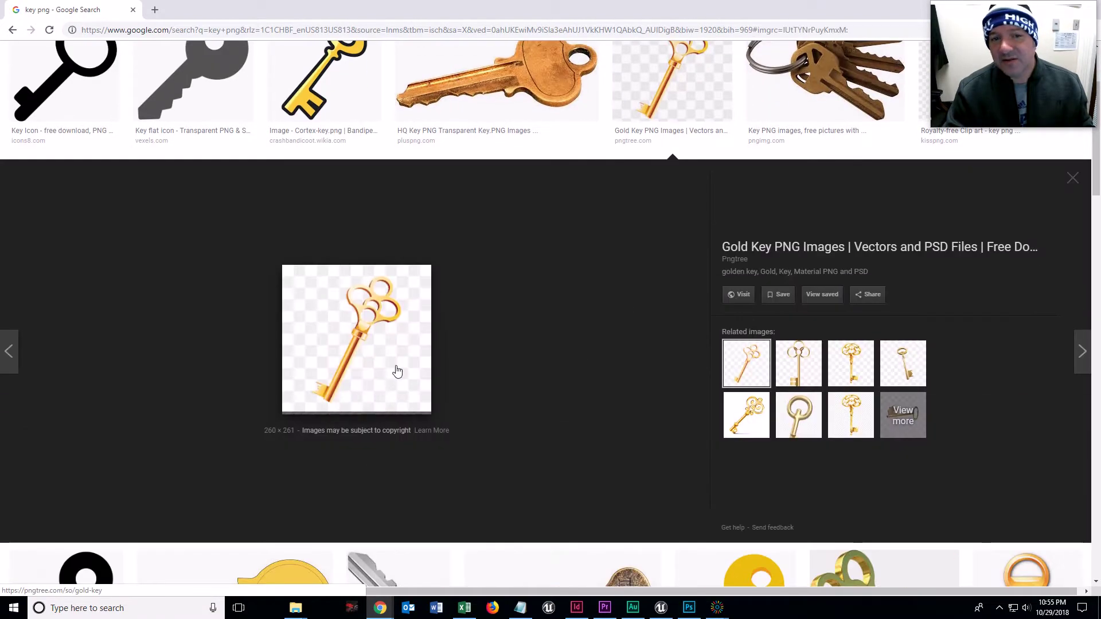
left_click(811, 370)
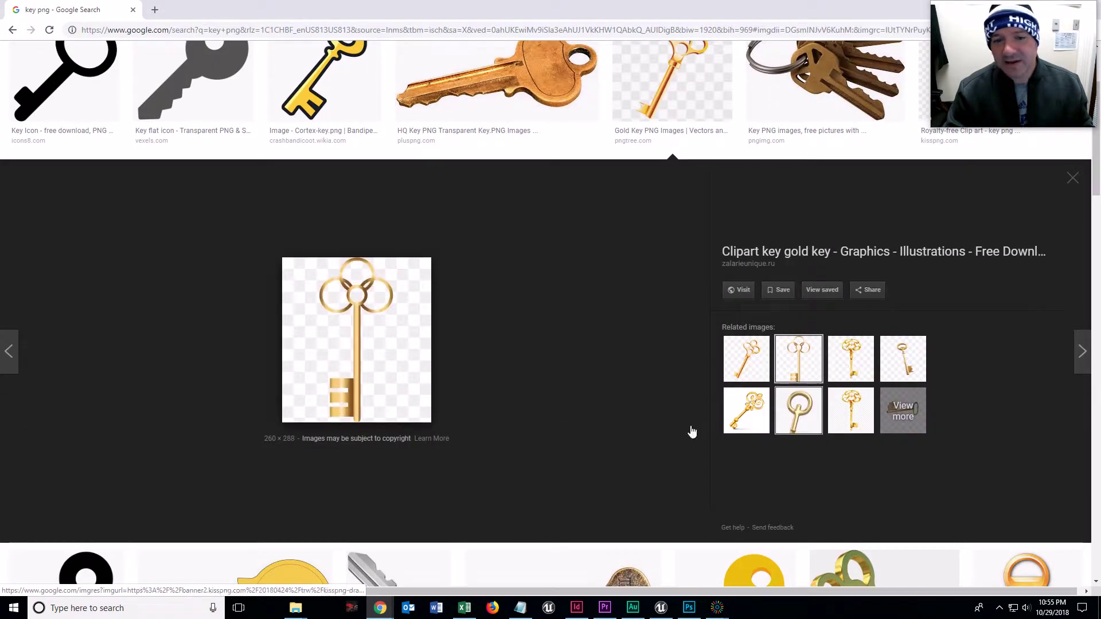
scroll(557, 486, "up", 3)
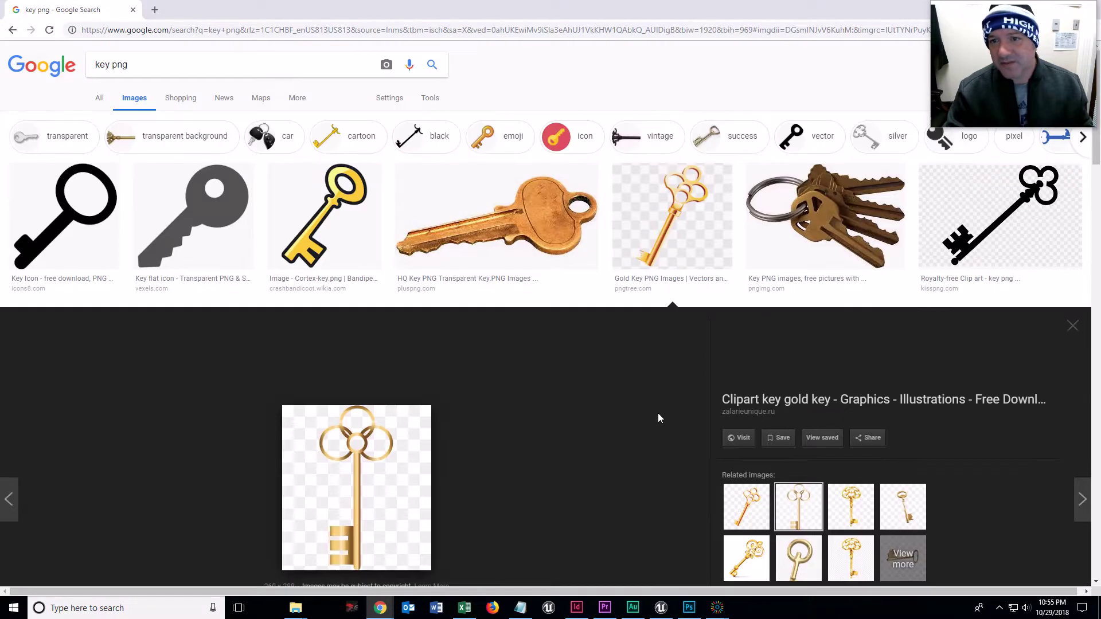
scroll(519, 451, "down", 4)
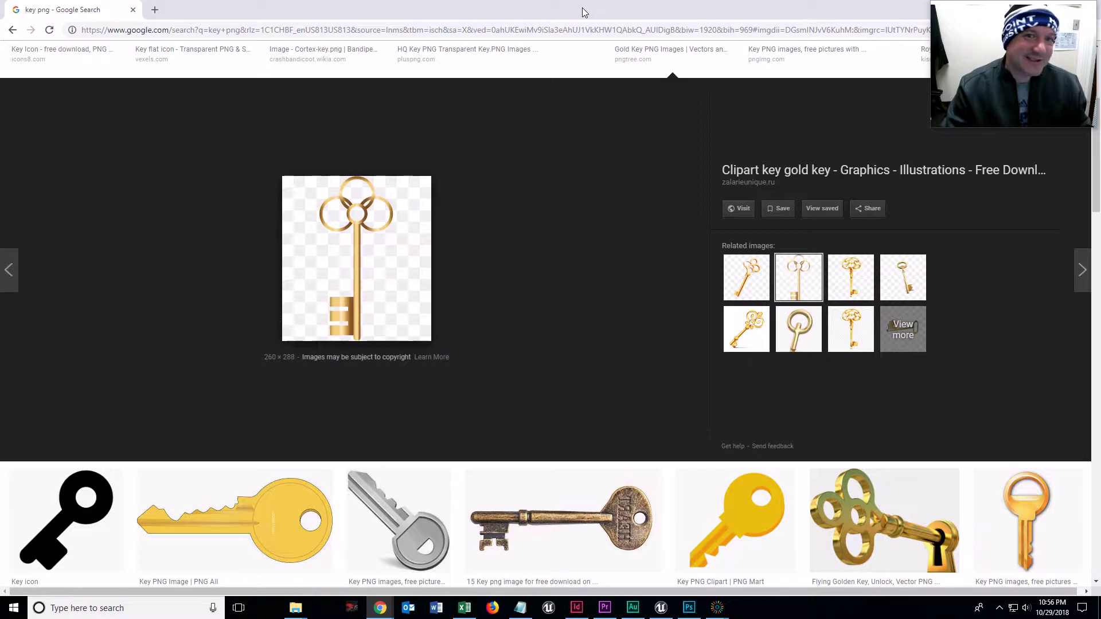
left_click_drag(584, 11, 455, 82)
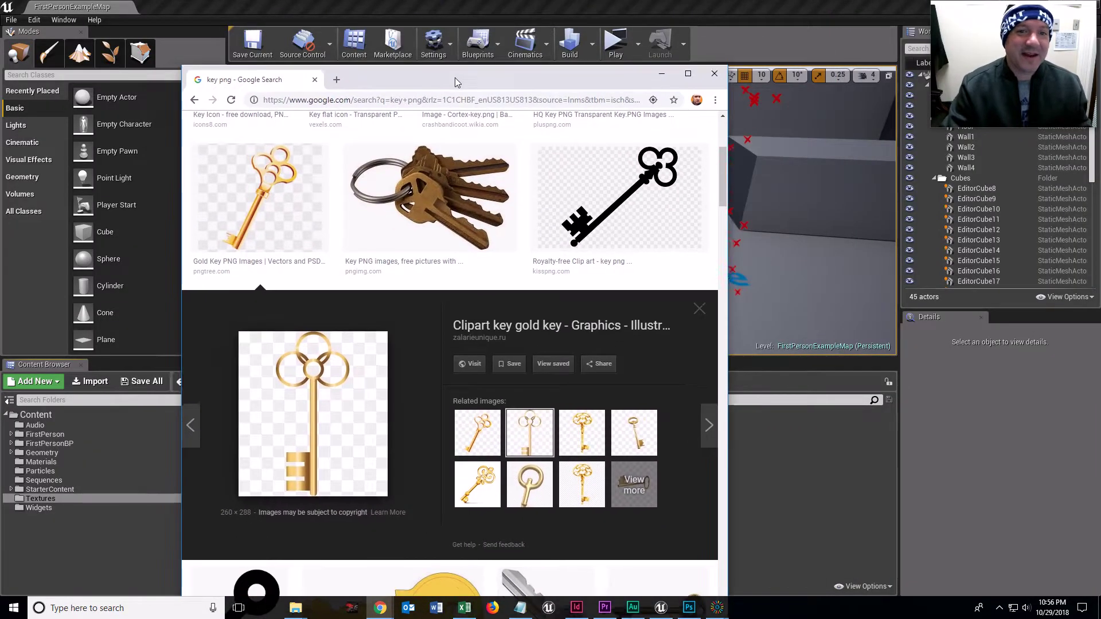
- Move key_Mat from Textures into the Materials folder and view Materials
key("alt+Tab")
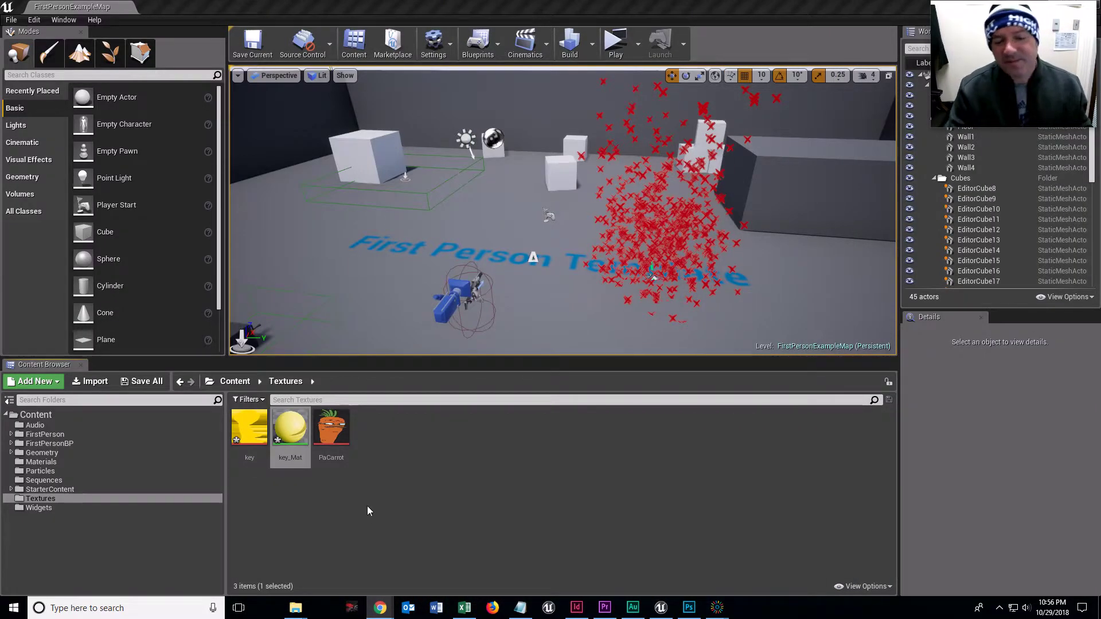
mouse_move(287, 447)
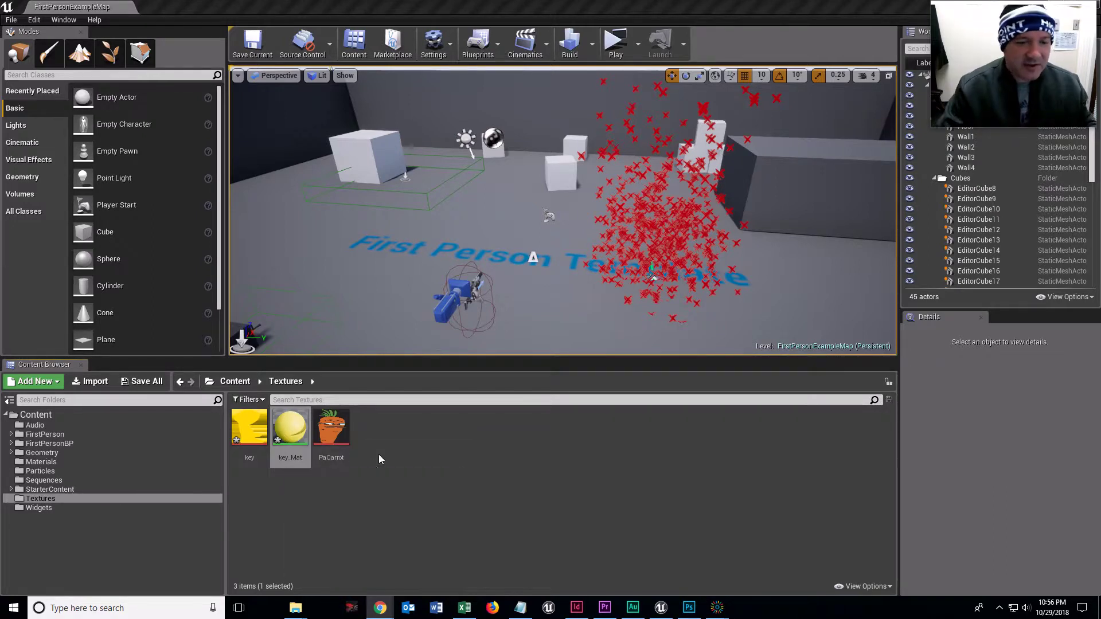
left_click_drag(281, 459, 47, 462)
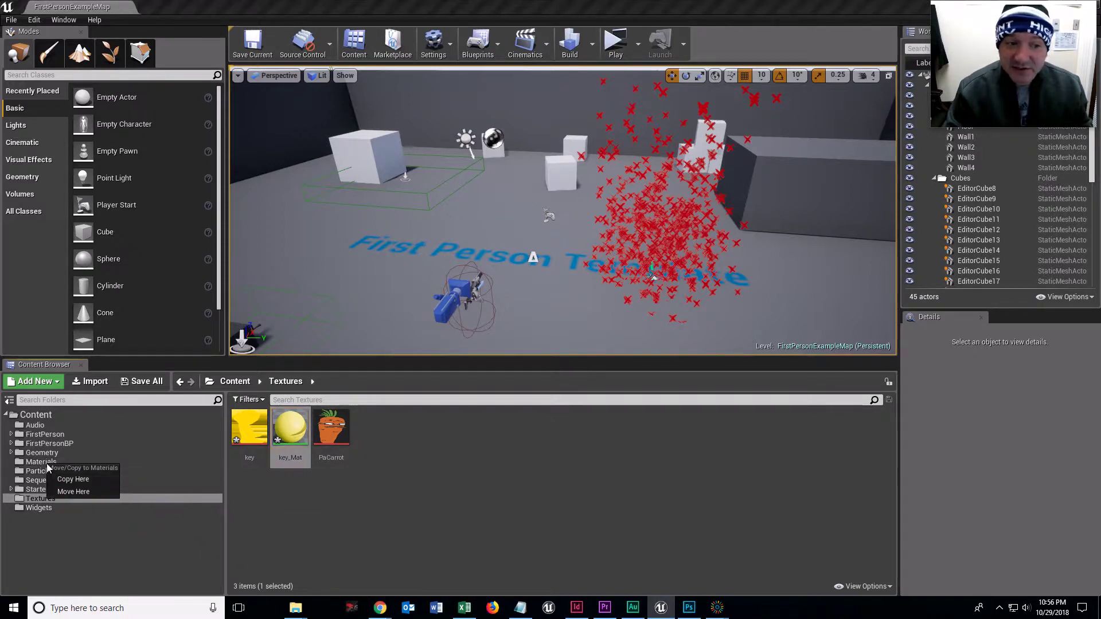
left_click(74, 494)
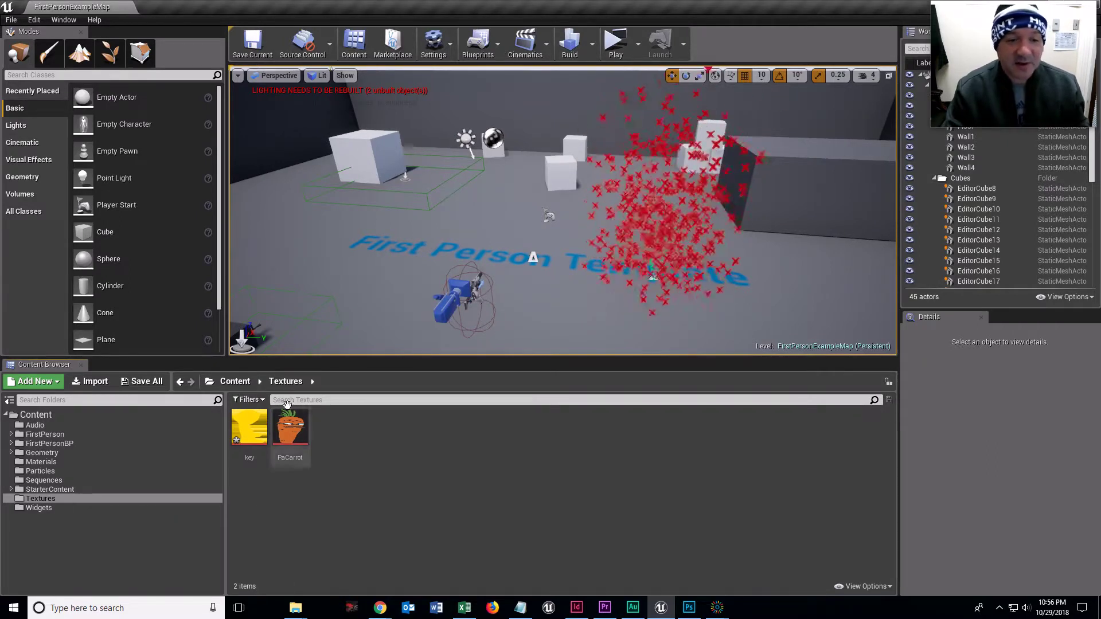
left_click(265, 426)
key("Right")
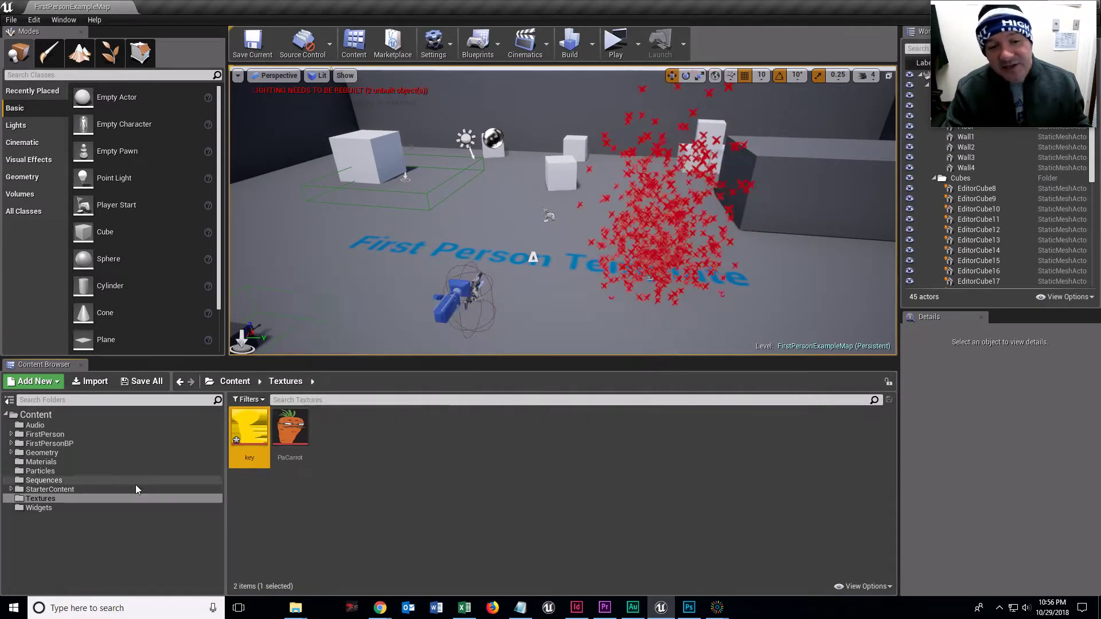
left_click(38, 462)
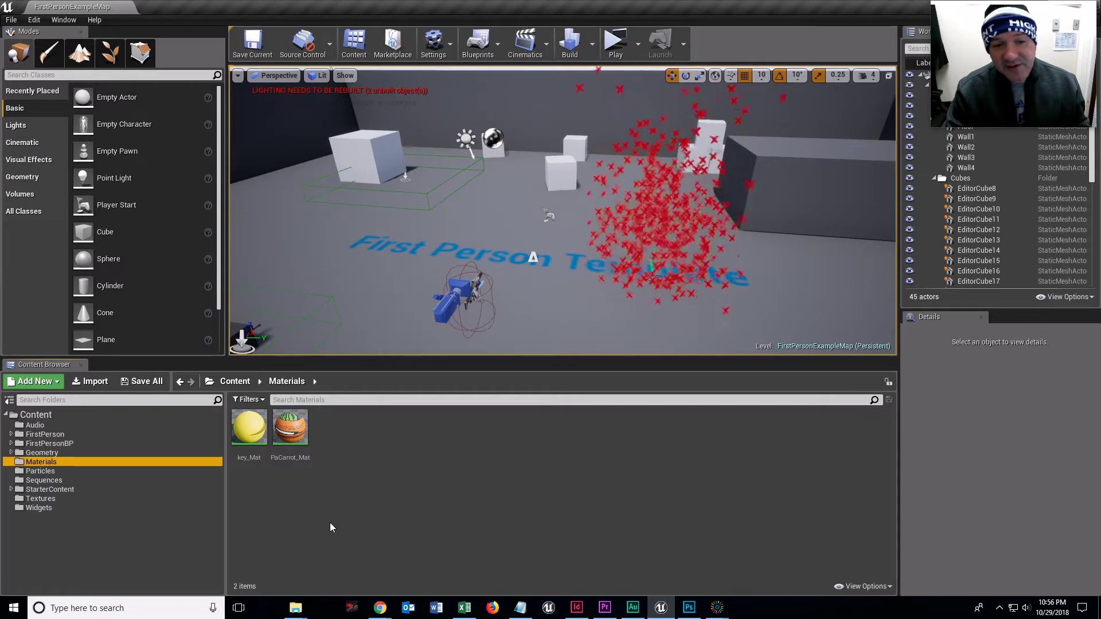
- Open key_Mat in the Material Editor and arrange the Texture Sample and result nodes
double_click(256, 439)
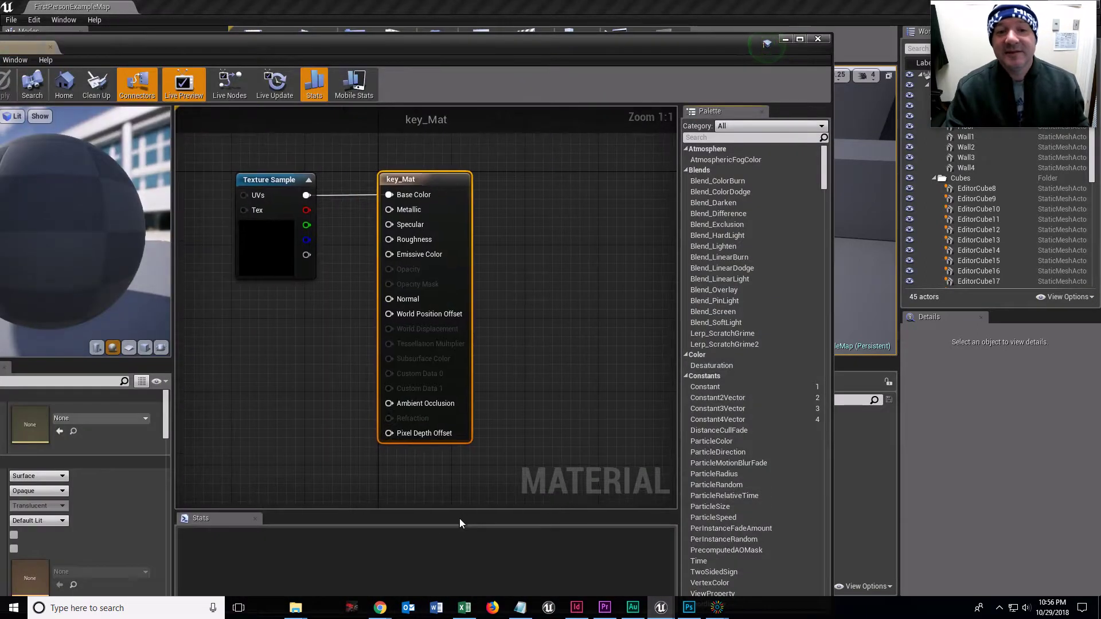
right_click_drag(305, 373, 383, 368)
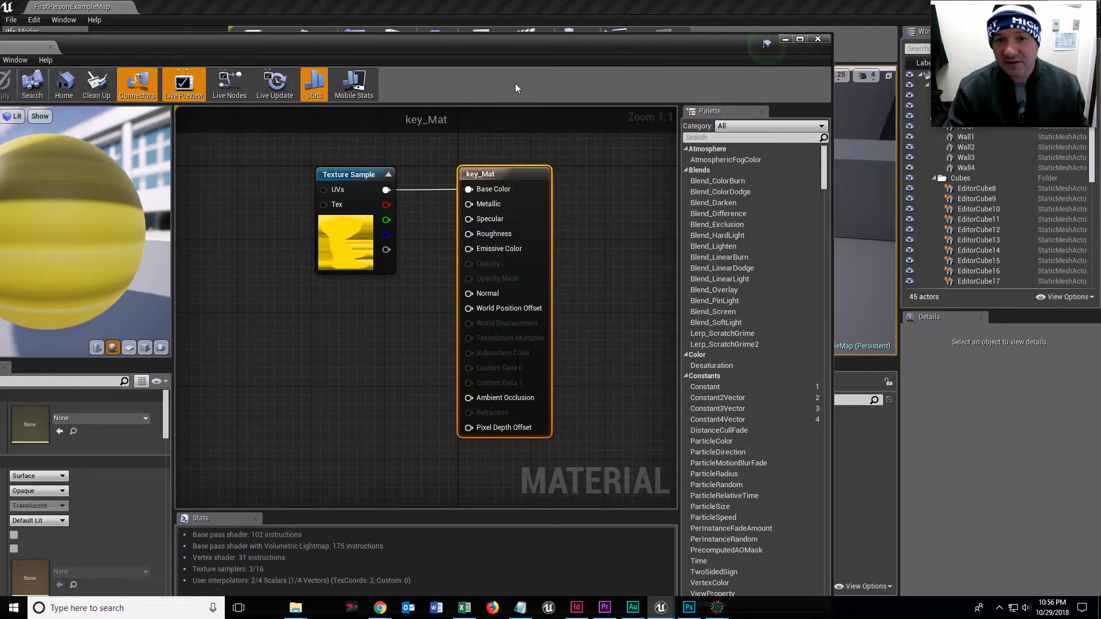
left_click_drag(351, 175, 320, 156)
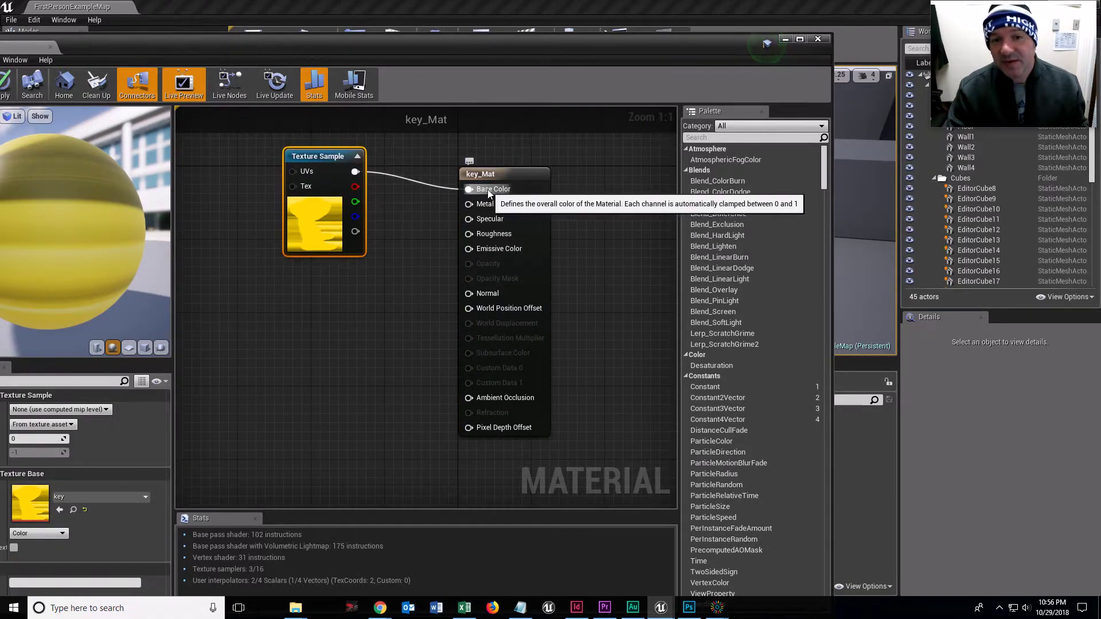
mouse_move(500, 176)
left_mouse_down()
mouse_move(510, 167)
mouse_move(500, 176)
left_mouse_up()
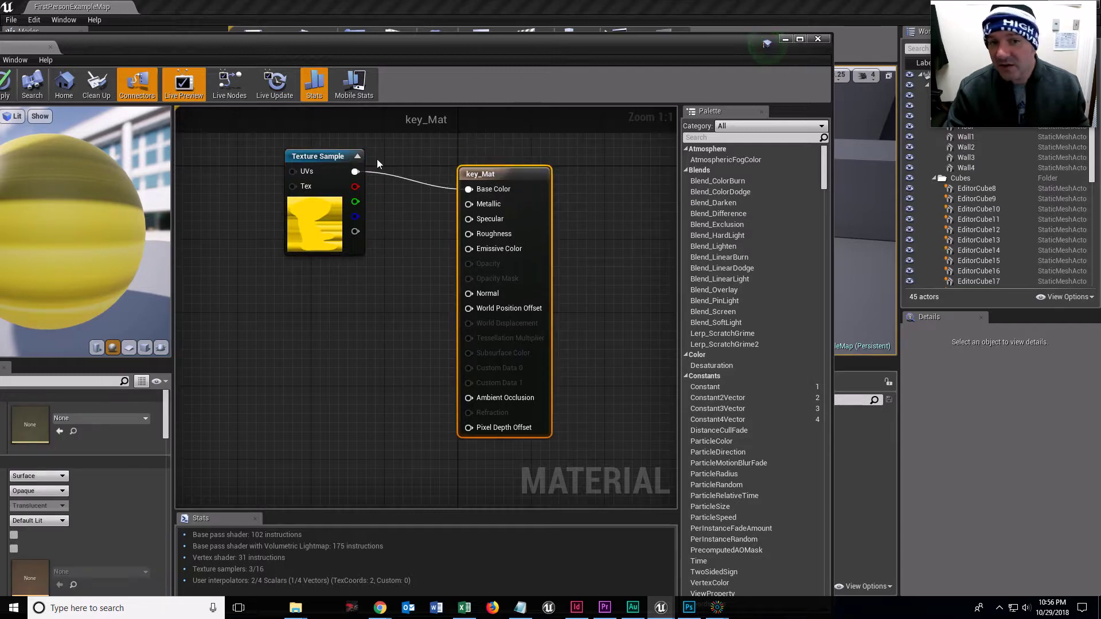
left_click_drag(326, 156, 283, 175)
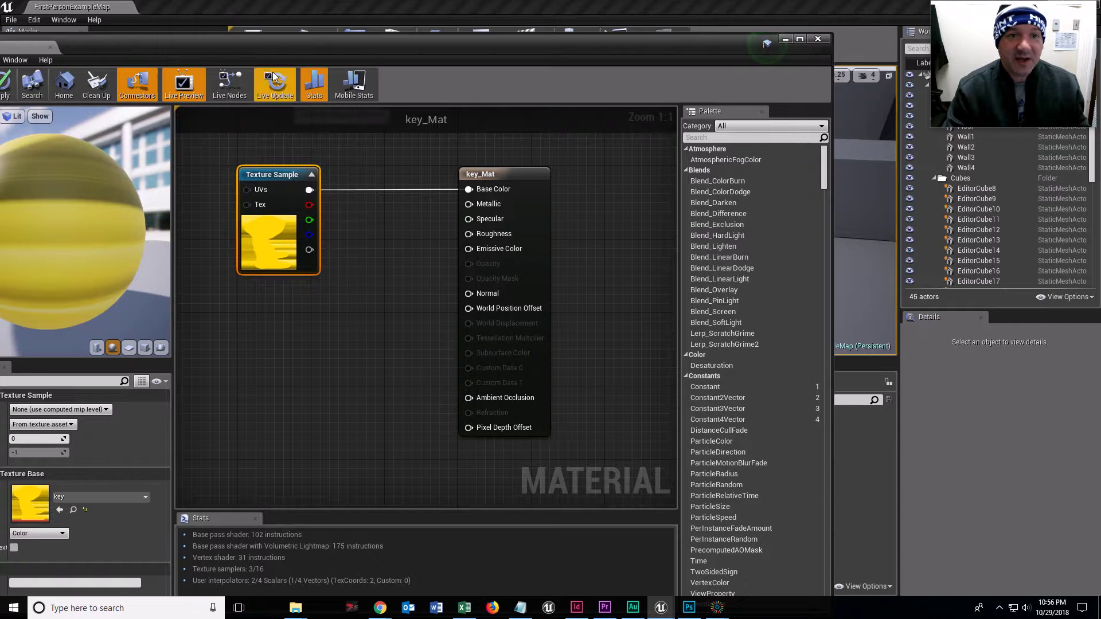
left_click_drag(289, 51, 411, 29)
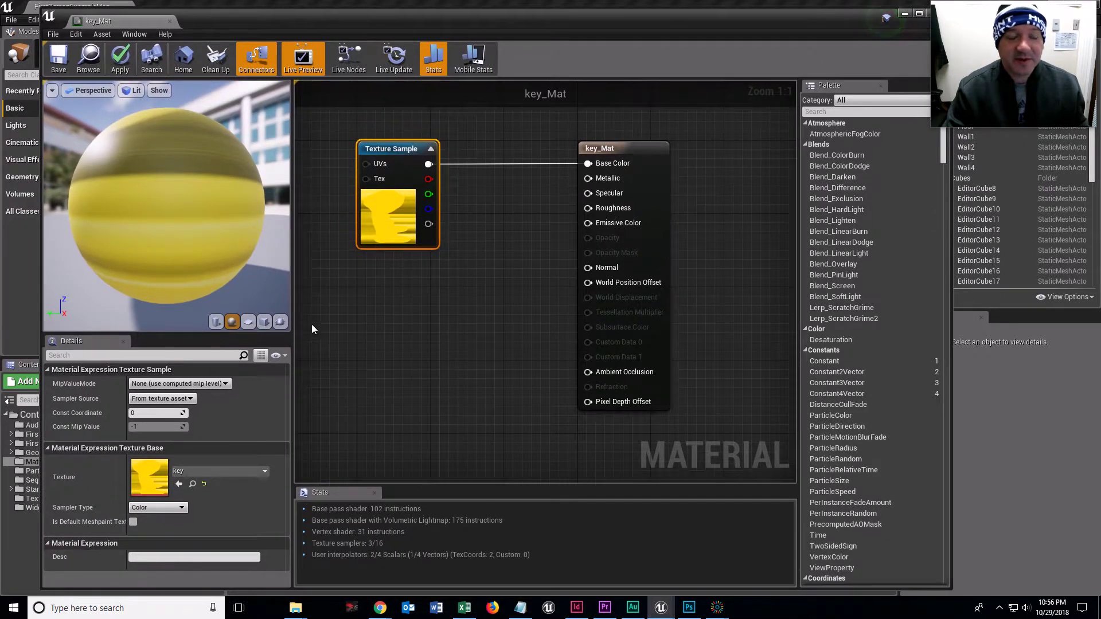
- Preview key_Mat on a cube and enlarge the material details panel
left_click_drag(221, 205, 289, 177)
left_click(263, 322)
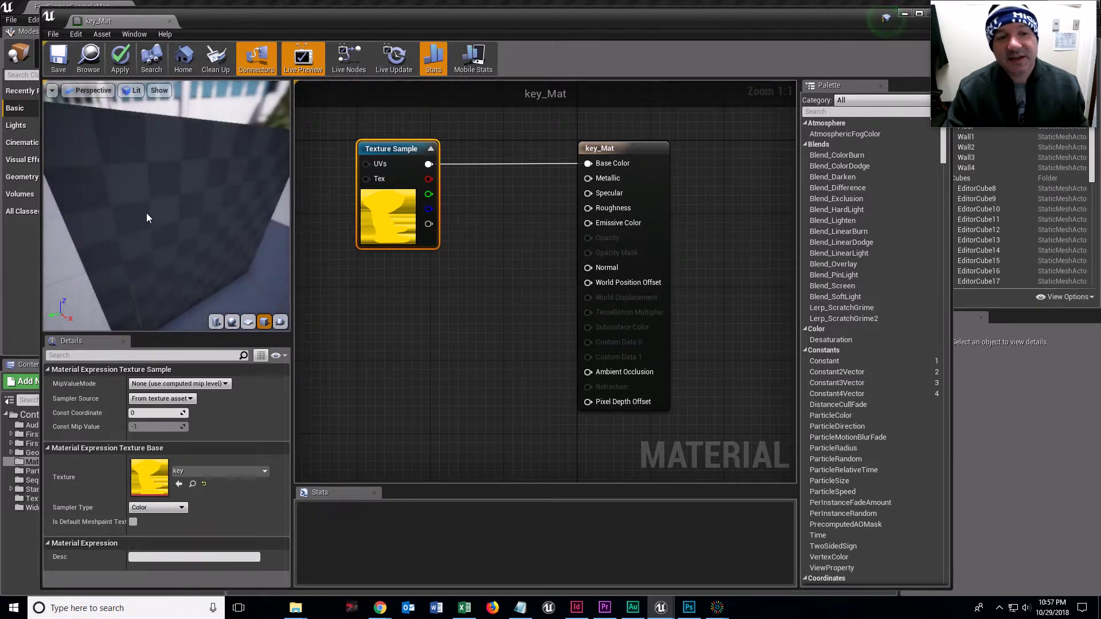
left_click_drag(148, 216, 183, 241)
scroll(177, 239, "up", 5)
scroll(204, 239, "down", 5)
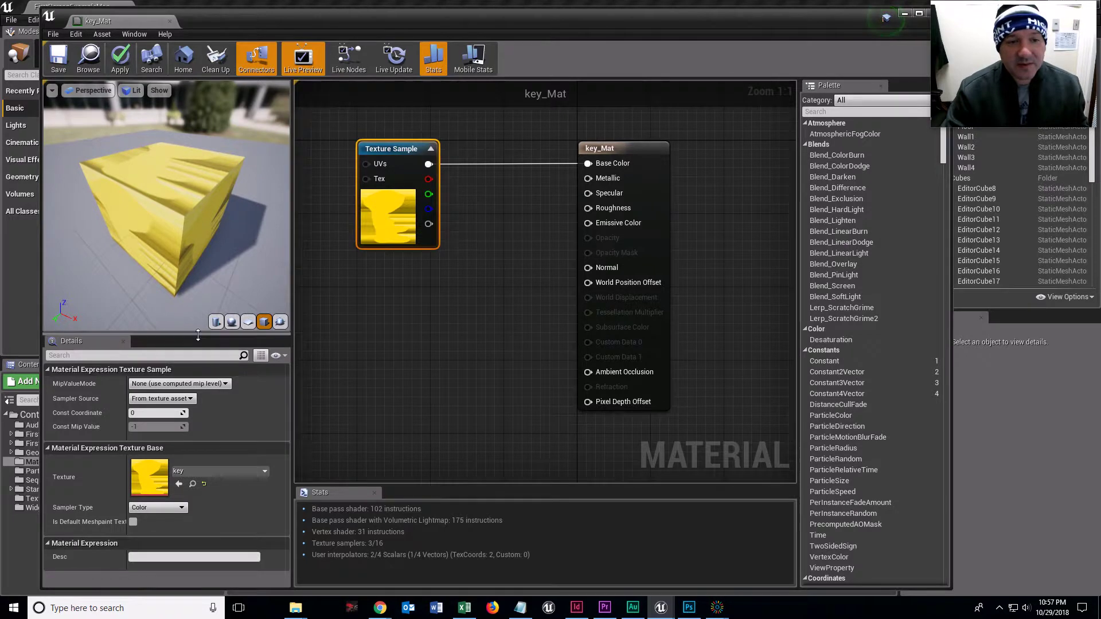
left_click_drag(197, 333, 200, 239)
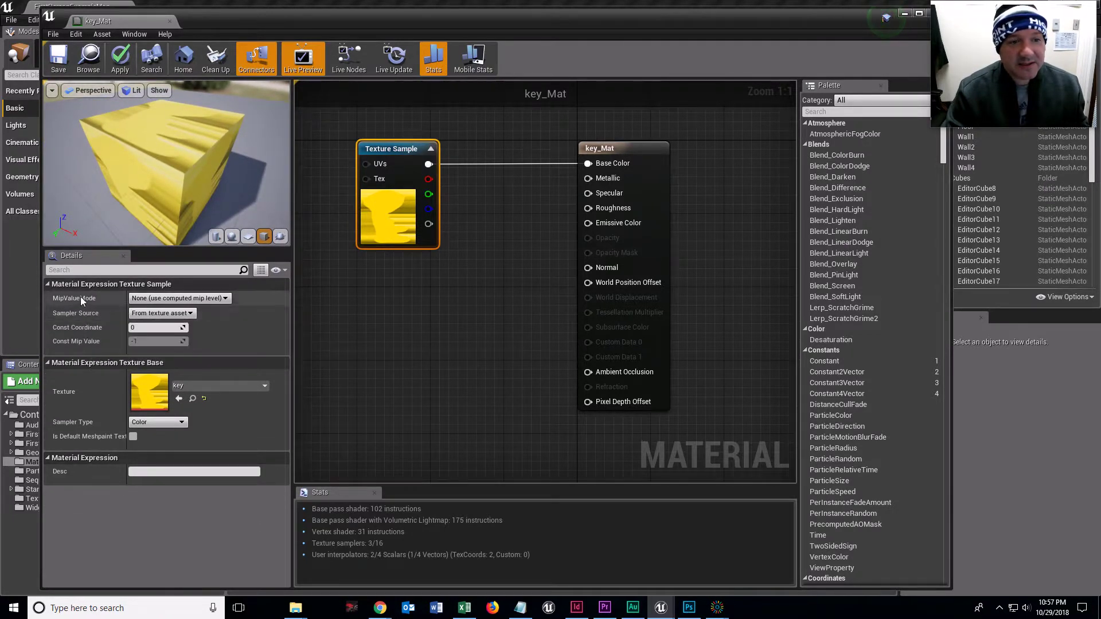
- Set key_Mat's Blend Mode to Masked
left_click(625, 148)
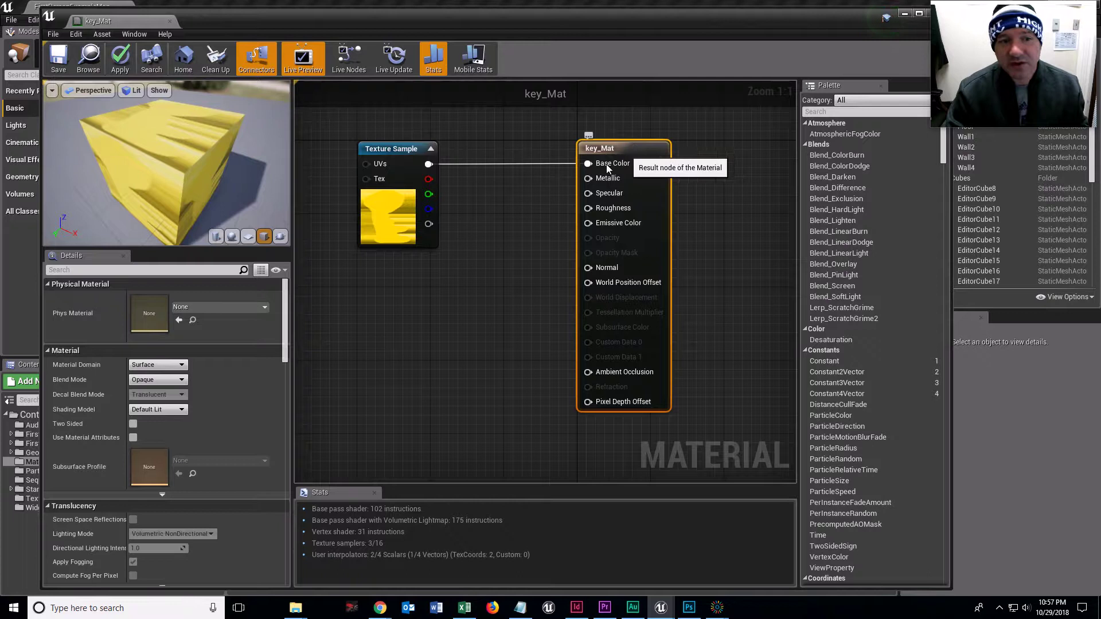
left_click(132, 381)
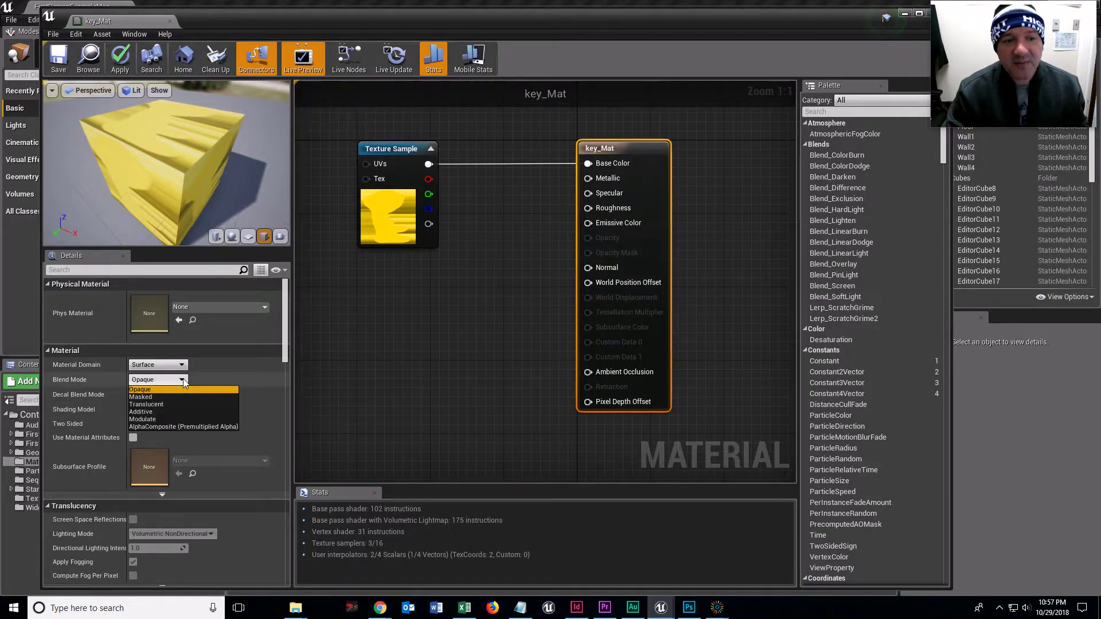
left_click(150, 398)
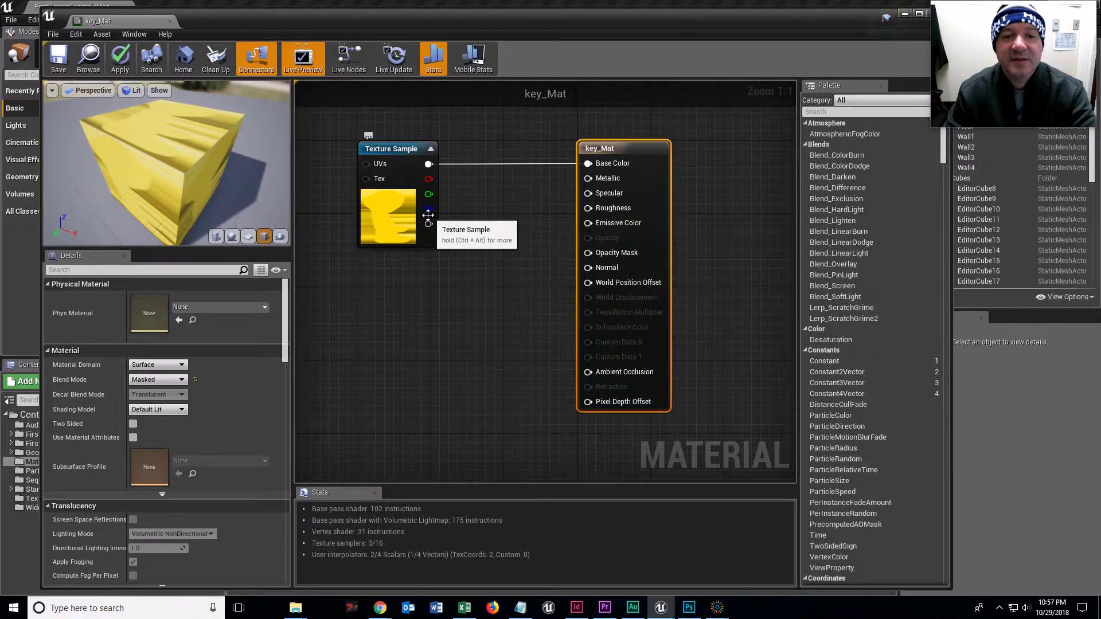
- Wire the Texture Sample's alpha pin into Opacity Mask so only the key shape shows
left_click_drag(428, 210, 478, 274)
left_click_drag(489, 221, 588, 253)
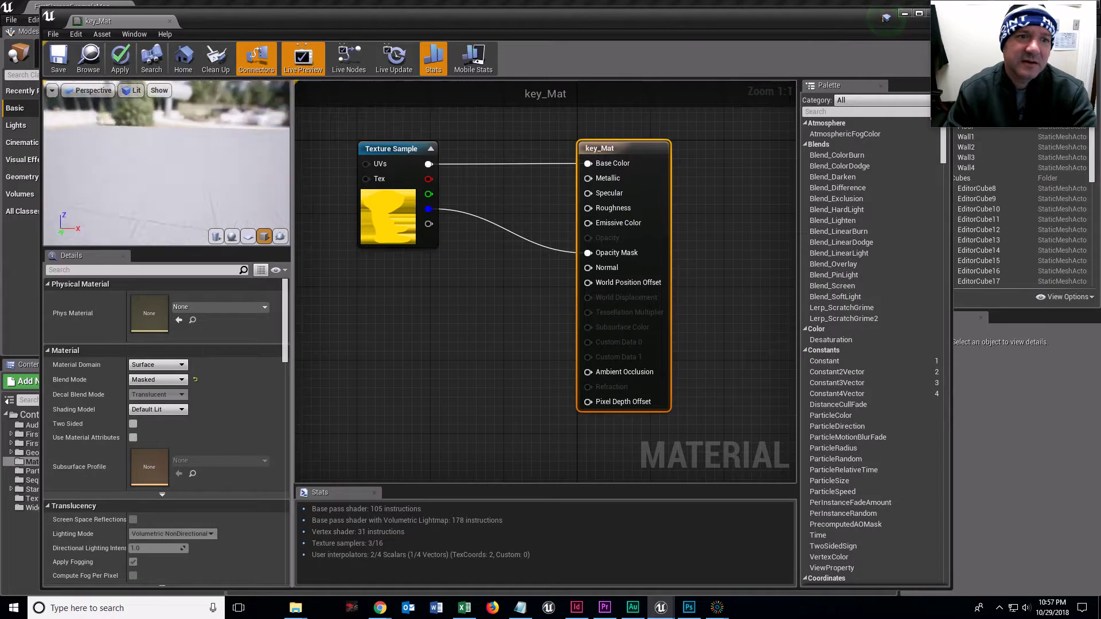
left_click(178, 381)
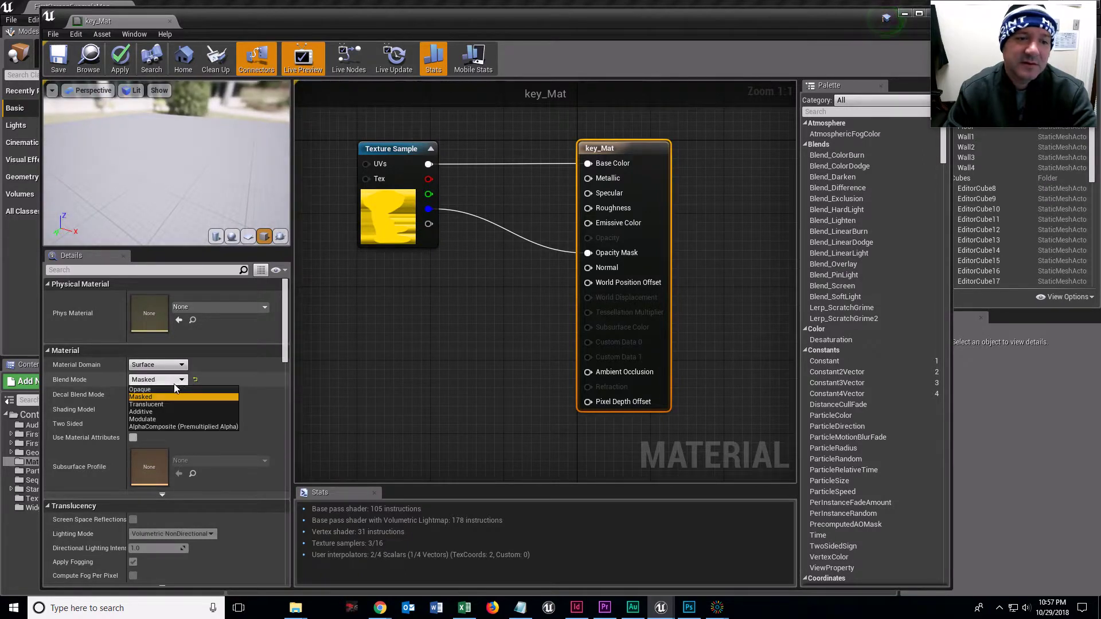
left_click(169, 396)
left_click_drag(428, 224, 588, 253)
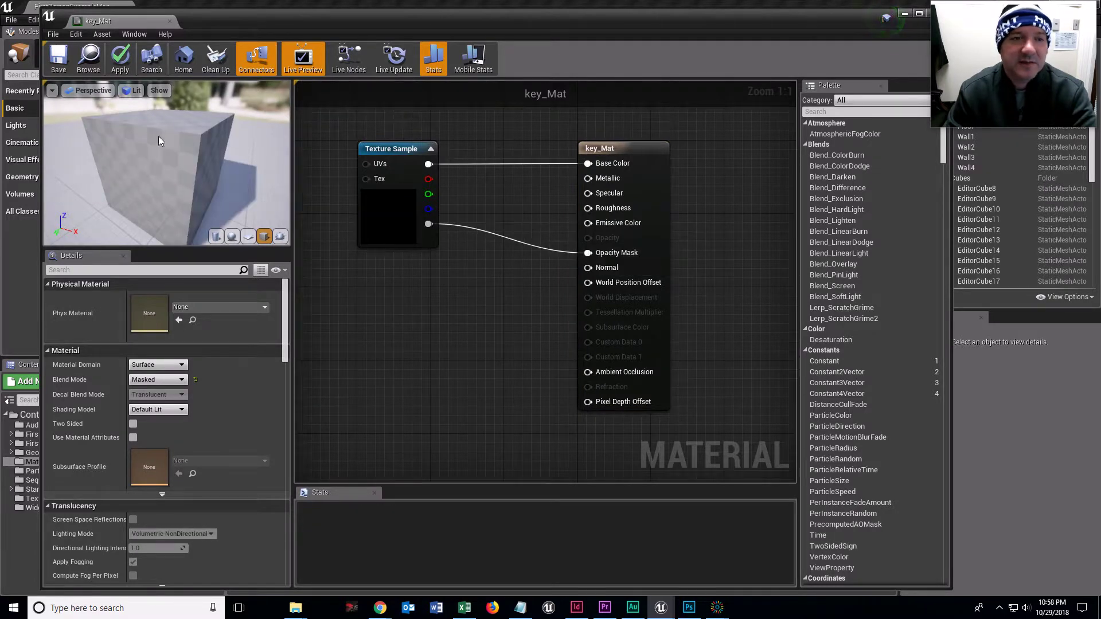
left_click_drag(169, 180, 189, 143)
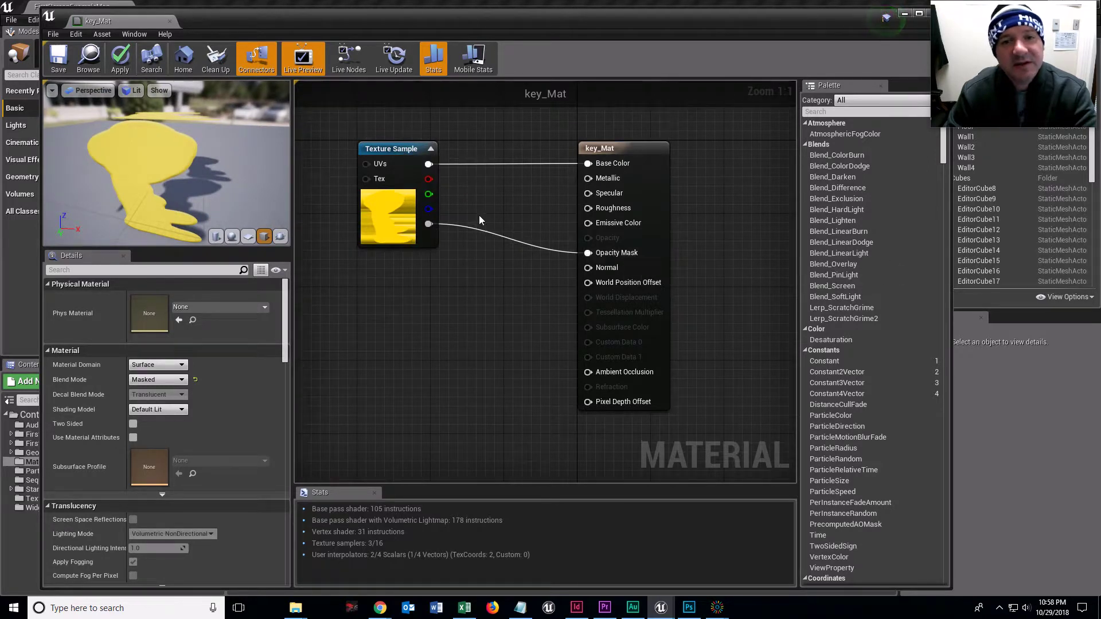
- Preview the masked key on a plane and apply the changes to key_Mat
left_click(401, 154)
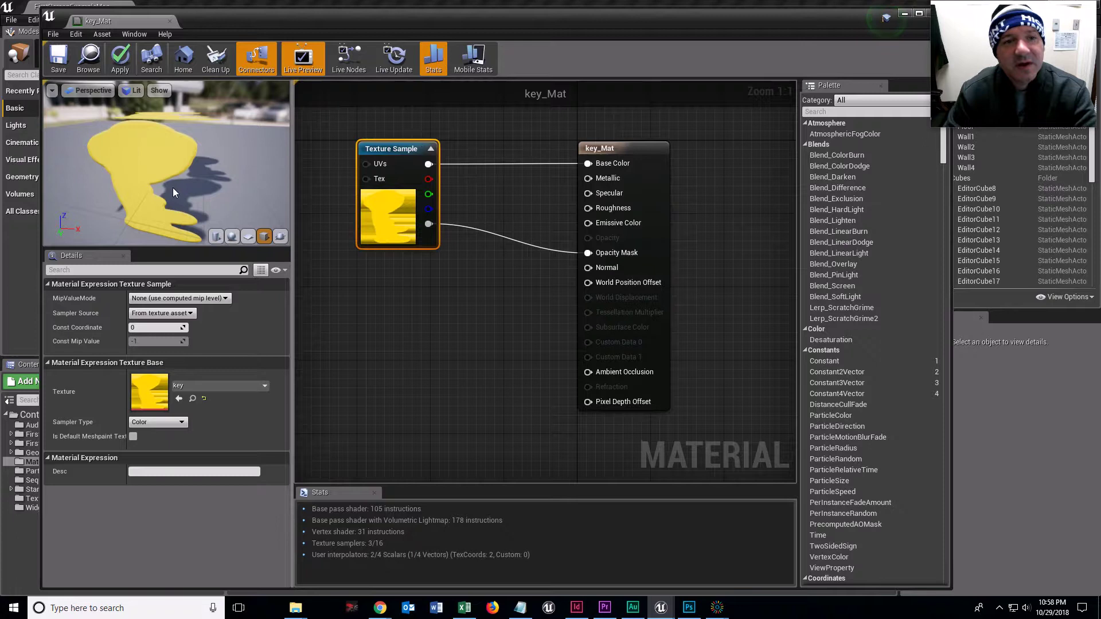
left_click_drag(175, 192, 226, 200)
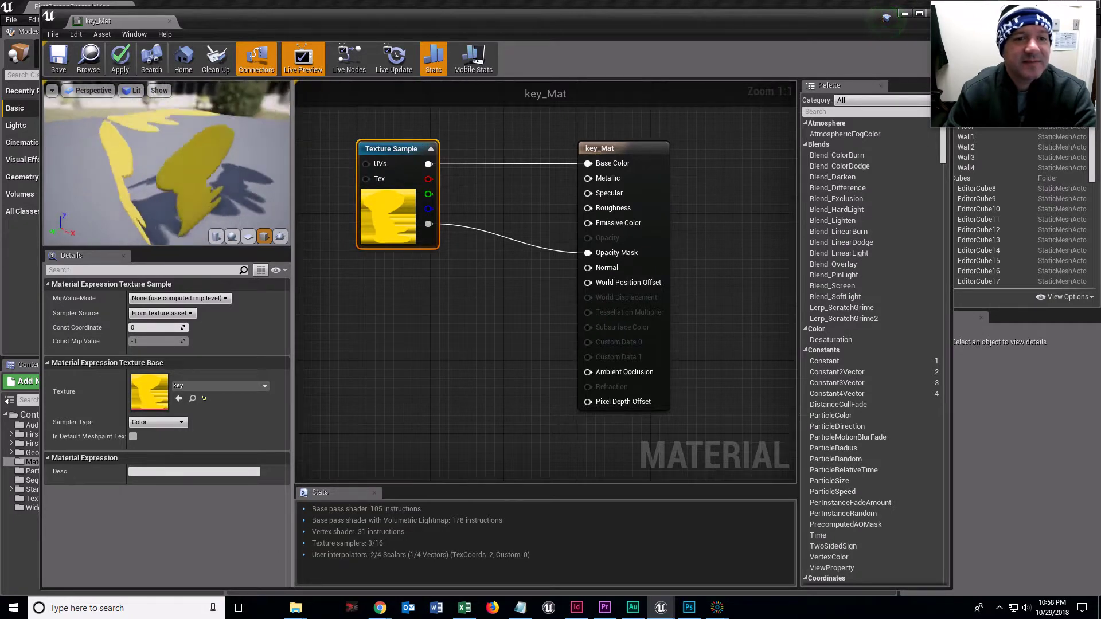
left_click(248, 237)
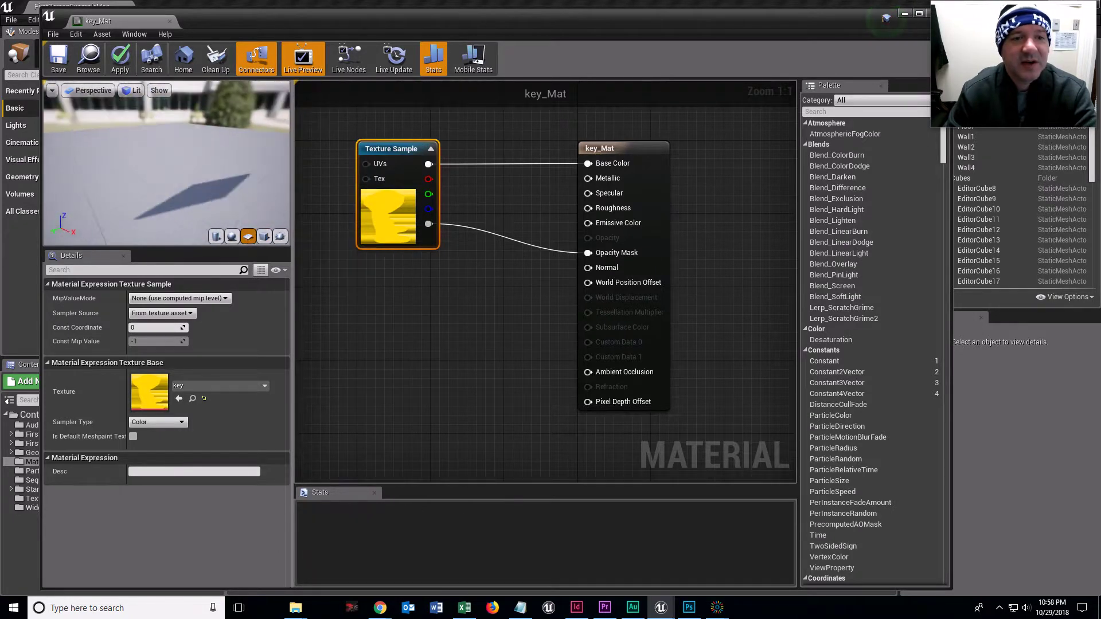
left_click_drag(167, 172, 103, 185)
scroll(181, 170, "up", 5)
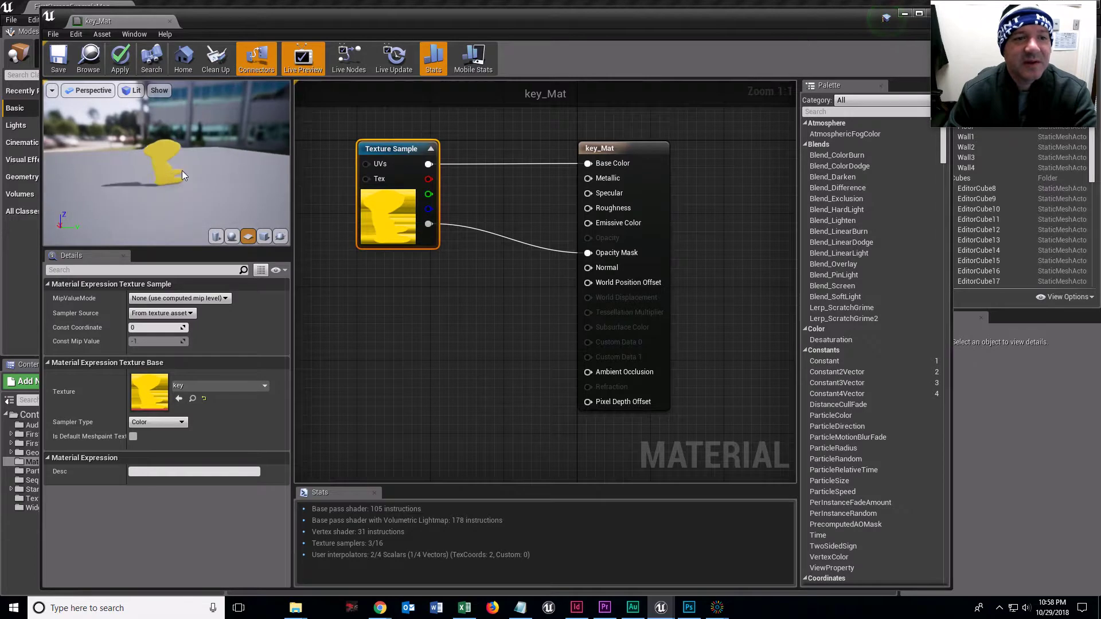
left_click_drag(163, 201, 152, 168)
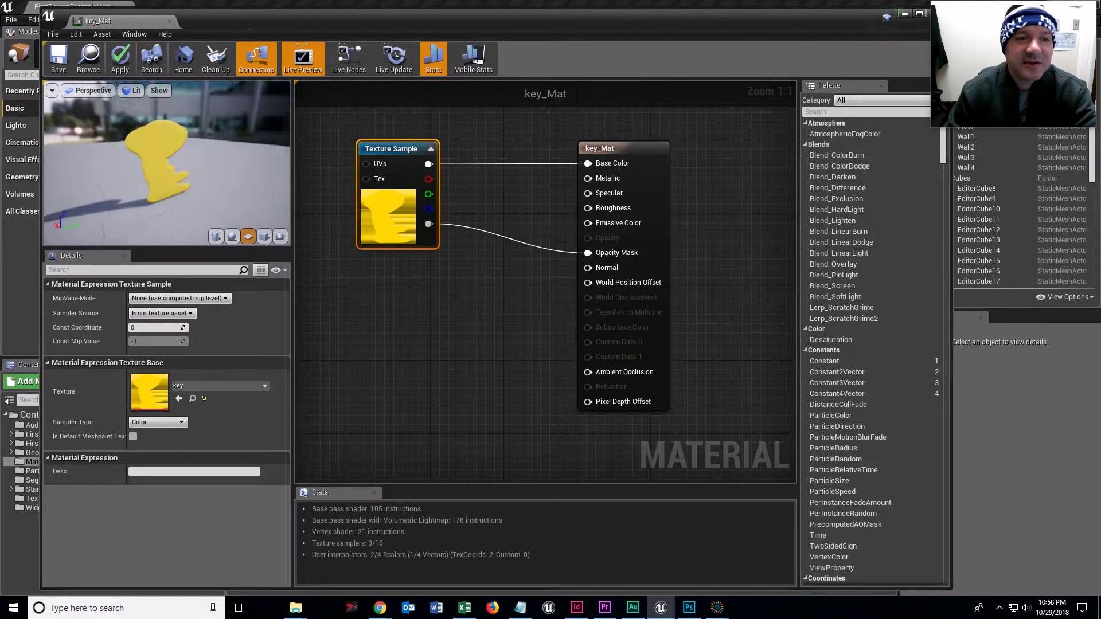
left_click(55, 62)
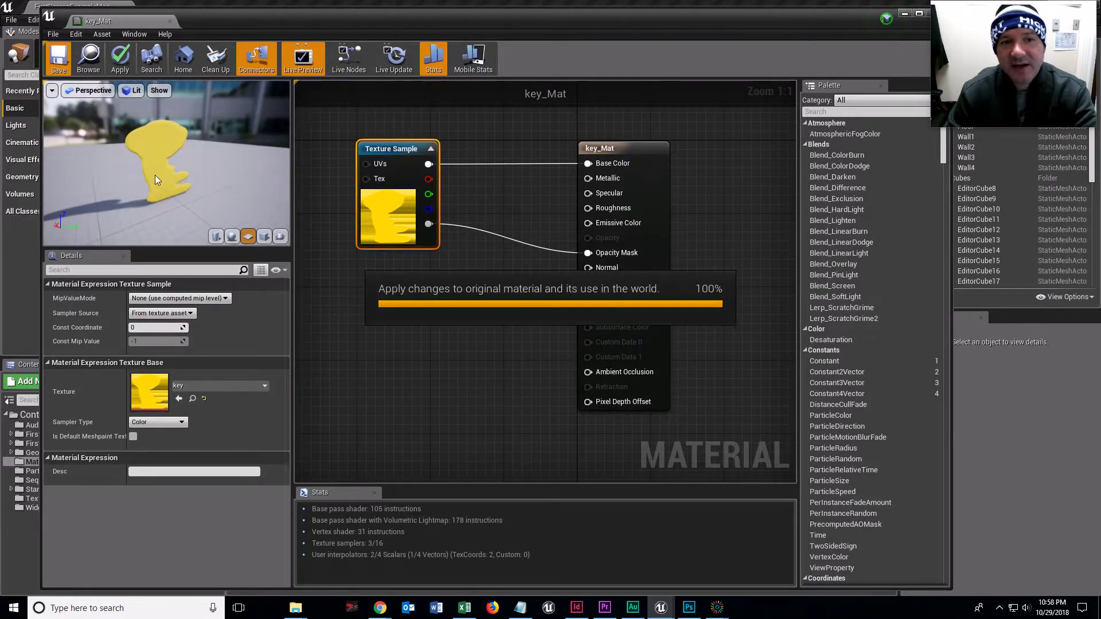
- Check key_Mat on the cube, sphere, cylinder and selected-mesh previews
left_click(264, 237)
left_click(232, 237)
left_click(216, 237)
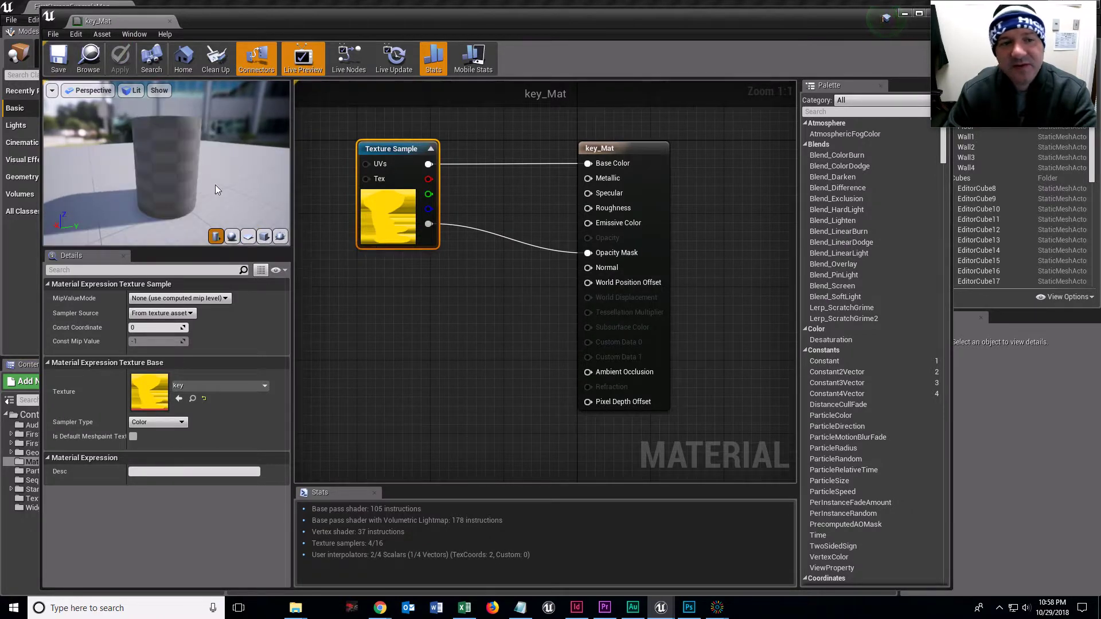
mouse_move(220, 147)
left_mouse_down()
mouse_move(195, 172)
mouse_move(235, 155)
mouse_move(166, 173)
mouse_move(166, 183)
left_mouse_up()
left_click(263, 236)
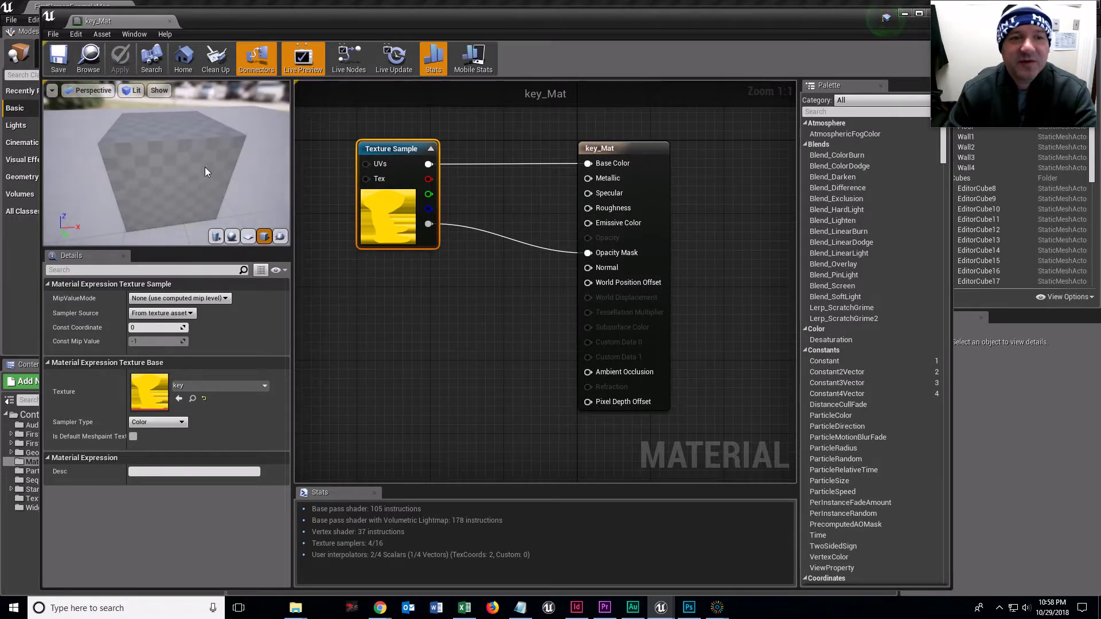
left_click(280, 236)
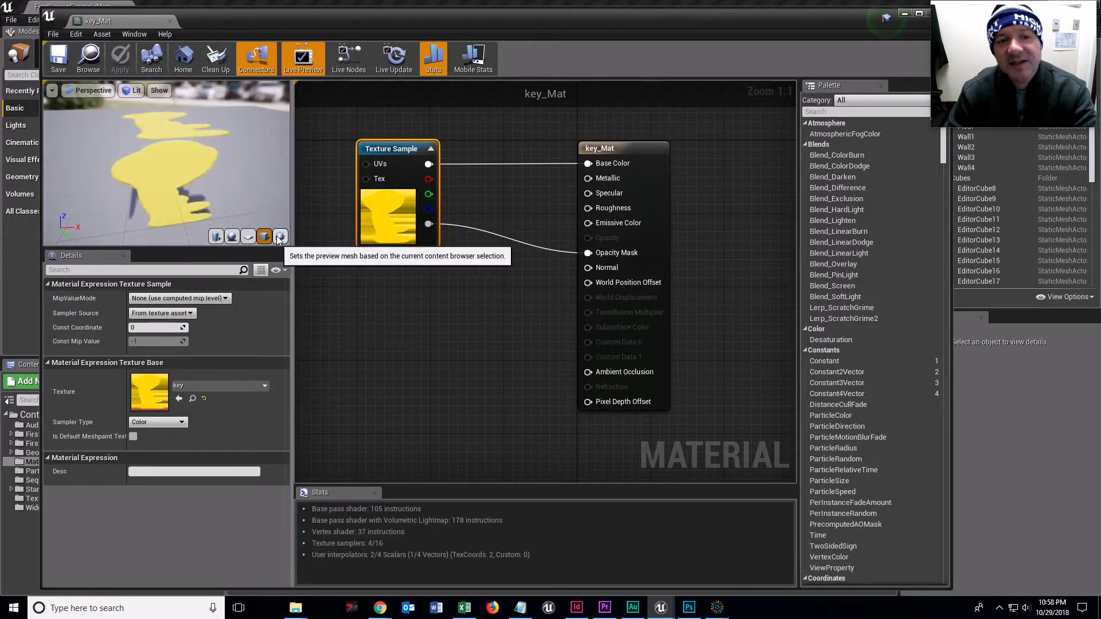
left_click_drag(302, 30, 532, 300)
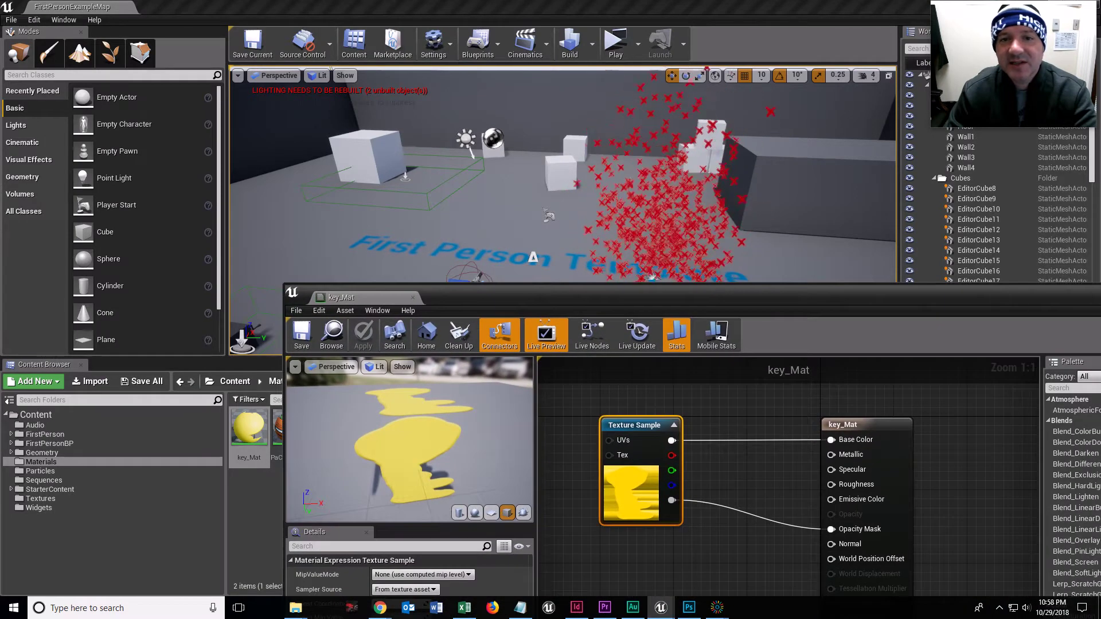
- Try previewing on the selected JackOBox actor and dismiss the No Preview Mesh warning
right_click_drag(534, 230, 513, 207)
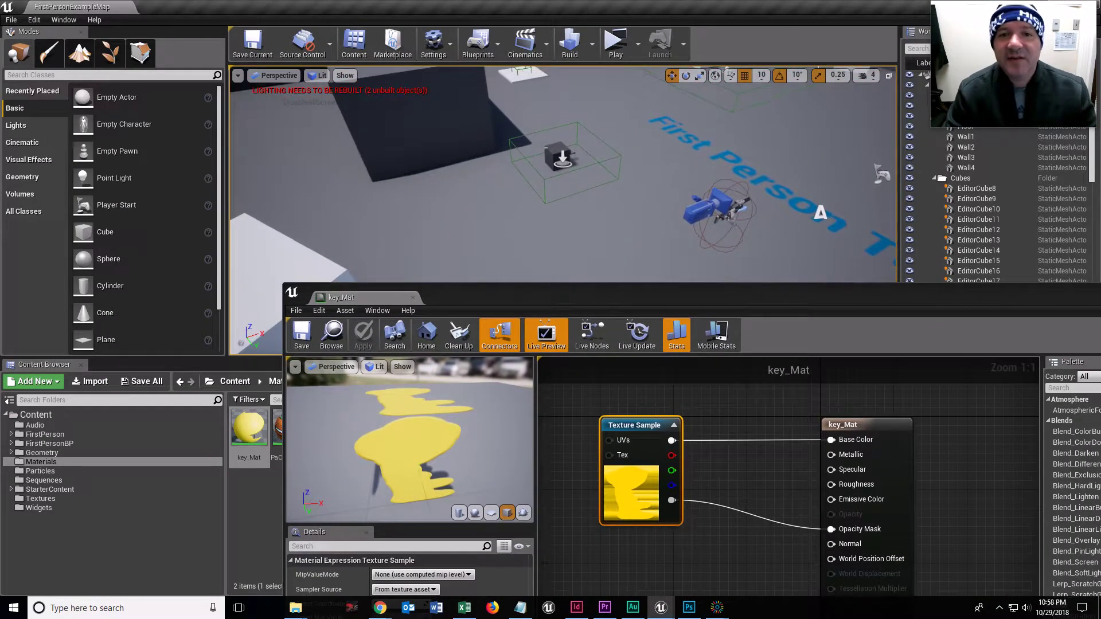
left_click(558, 154)
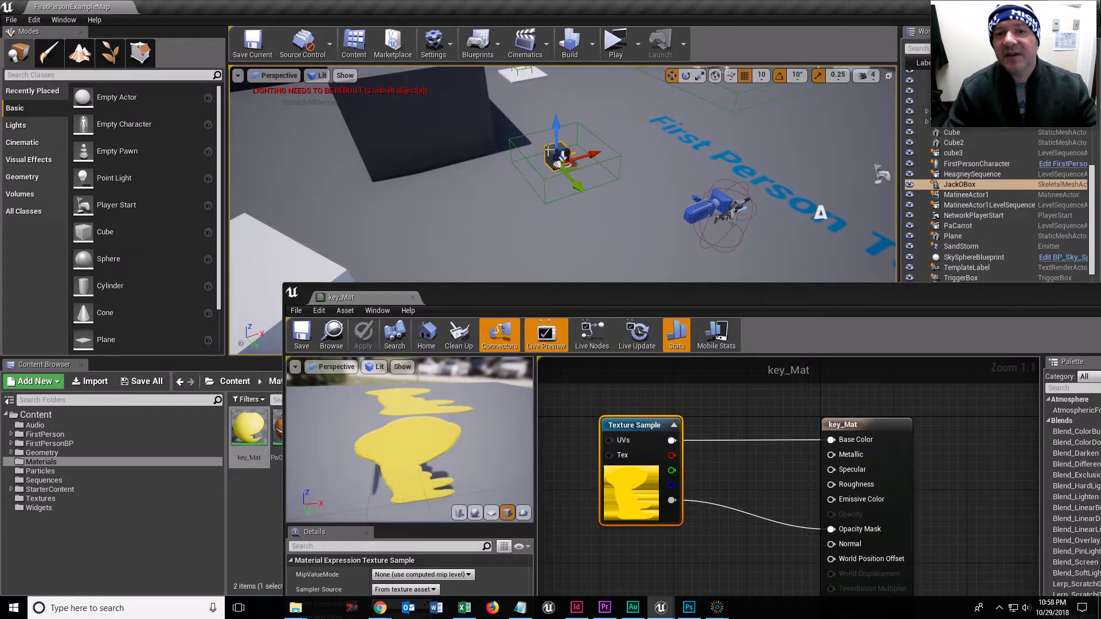
left_click(524, 514)
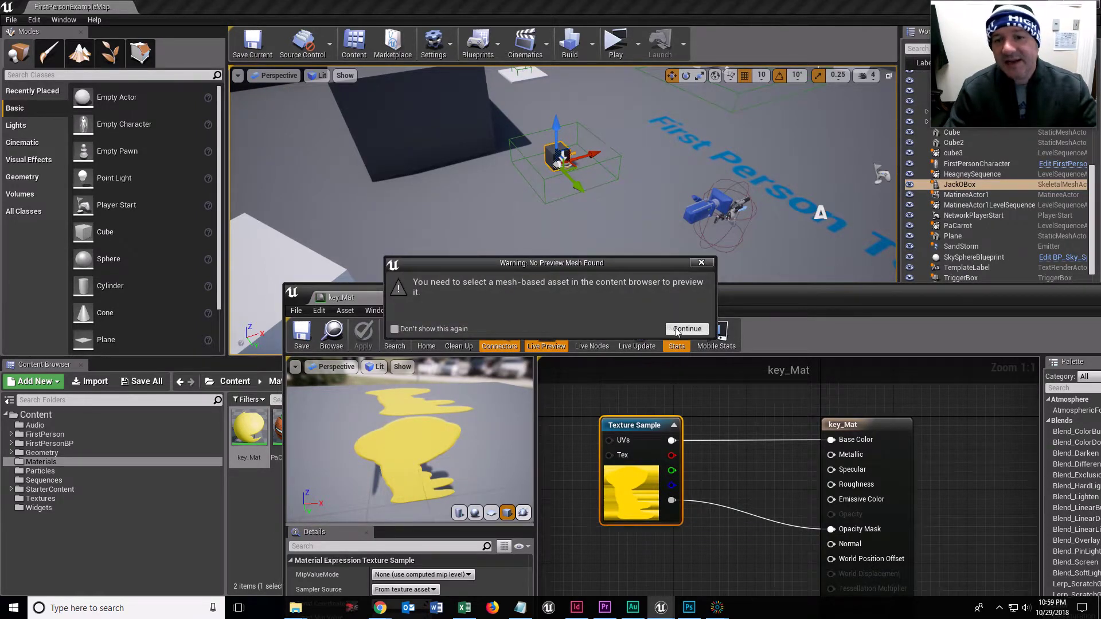
left_click(687, 330)
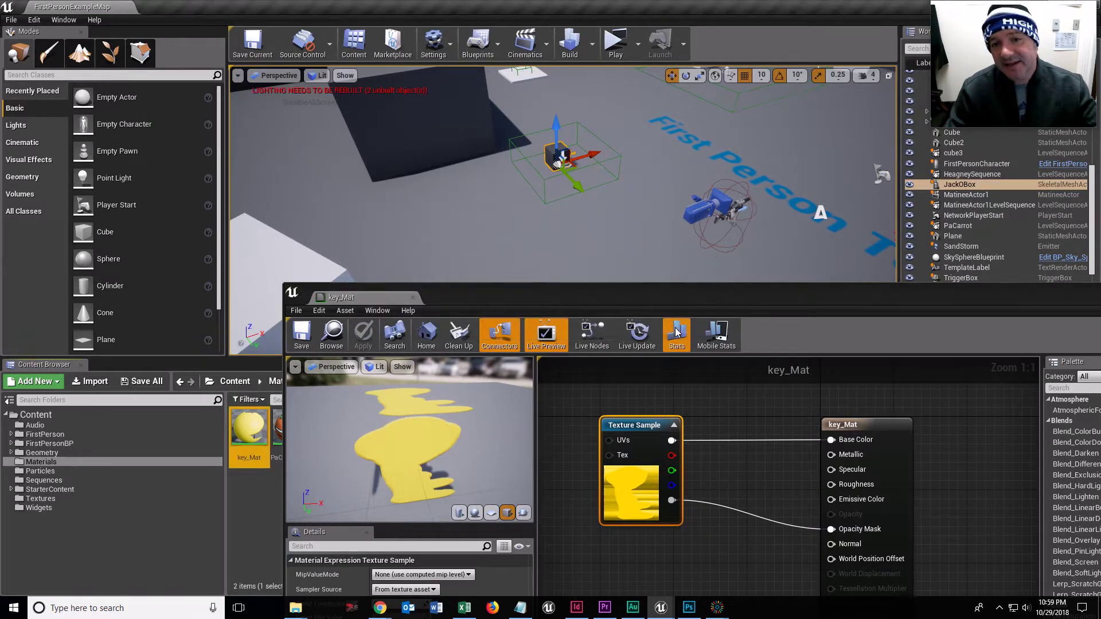
- Locate the JackOBox mesh asset and preview key_Mat on it
right_click(970, 184)
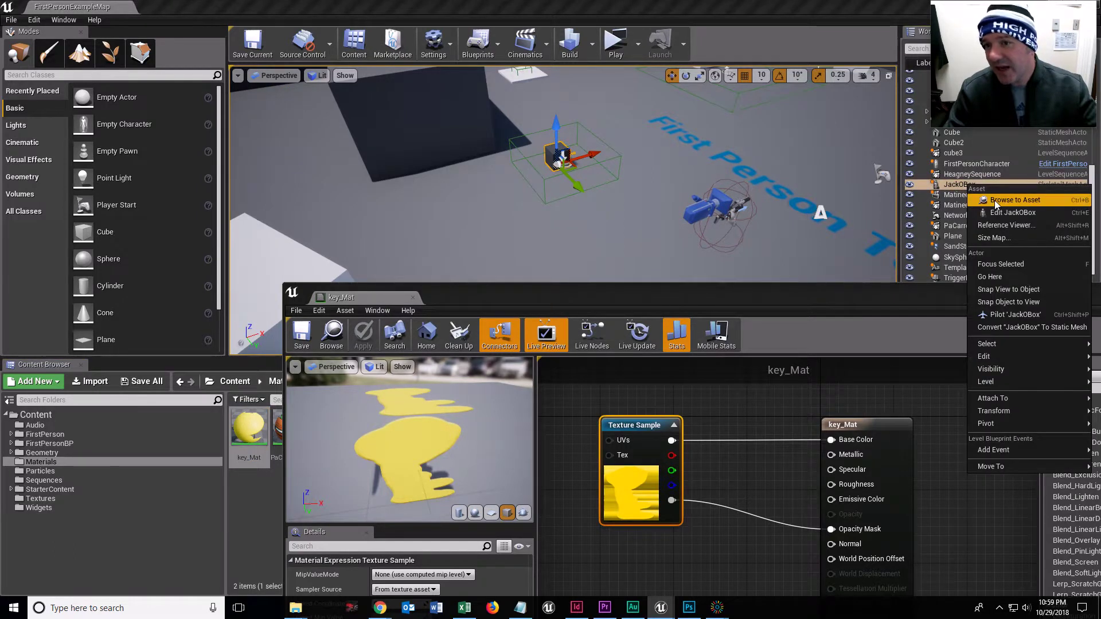
left_click(1011, 201)
left_click_drag(834, 288, 985, 101)
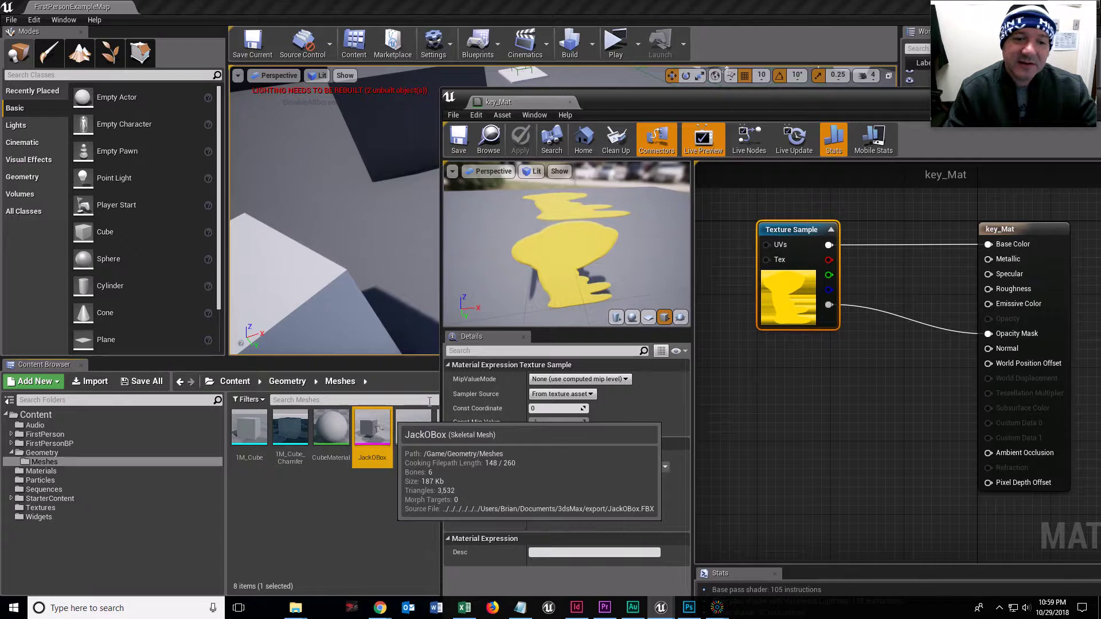
left_click(677, 319)
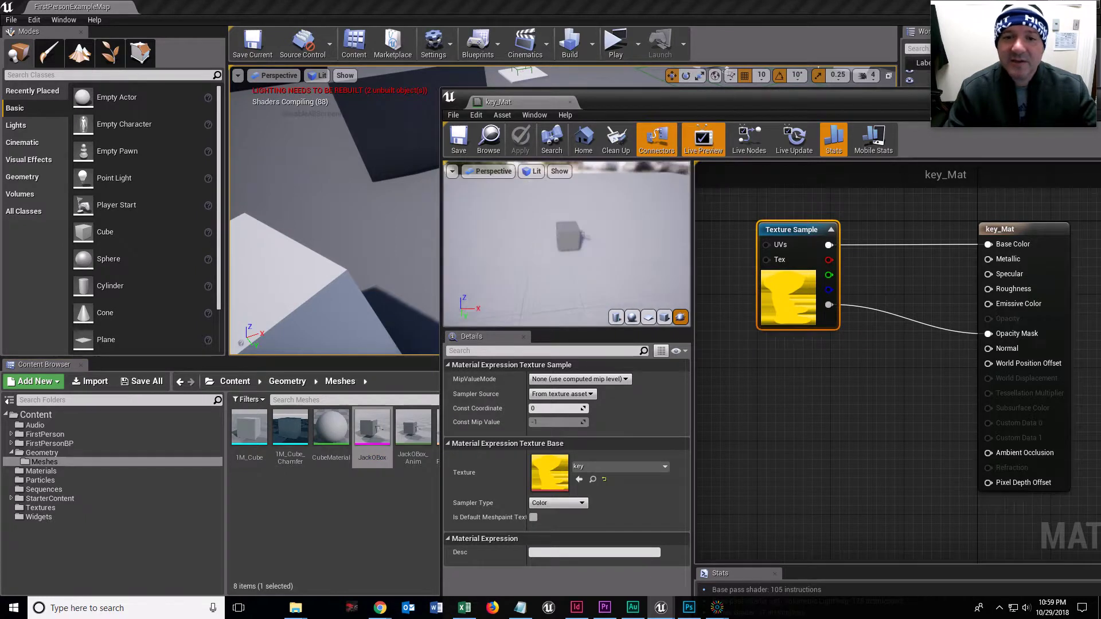
left_click_drag(574, 235, 642, 244)
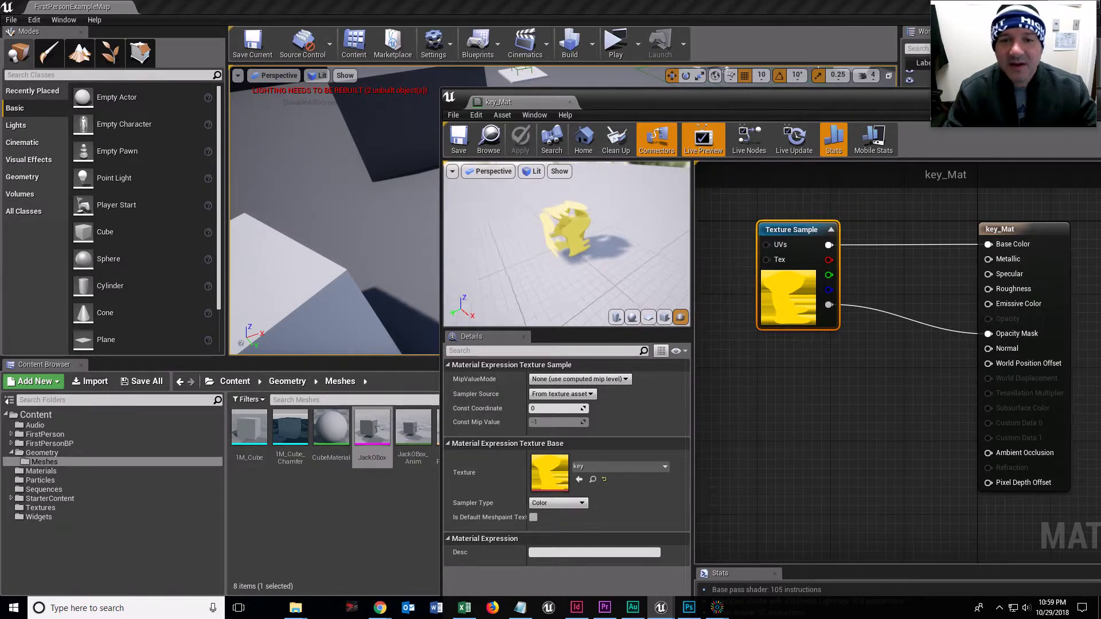
left_click_drag(562, 249, 586, 233)
scroll(566, 230, "up", 3)
scroll(566, 229, "down", 3)
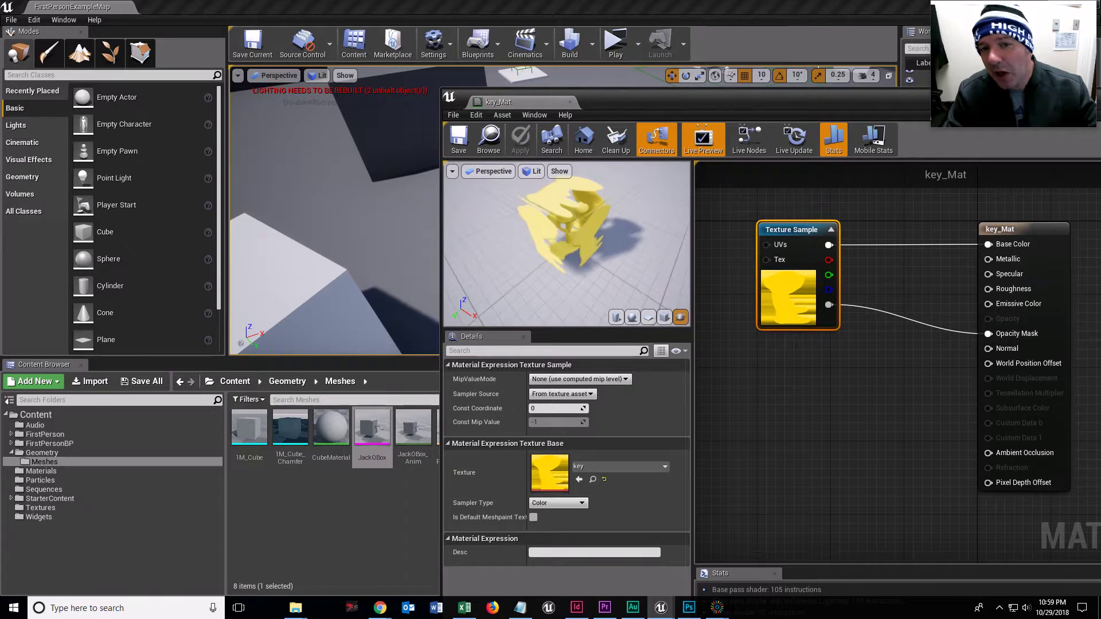
- Switch the key_Mat preview to the plane, then back to the cube primitive
left_click(649, 317)
left_click(665, 317)
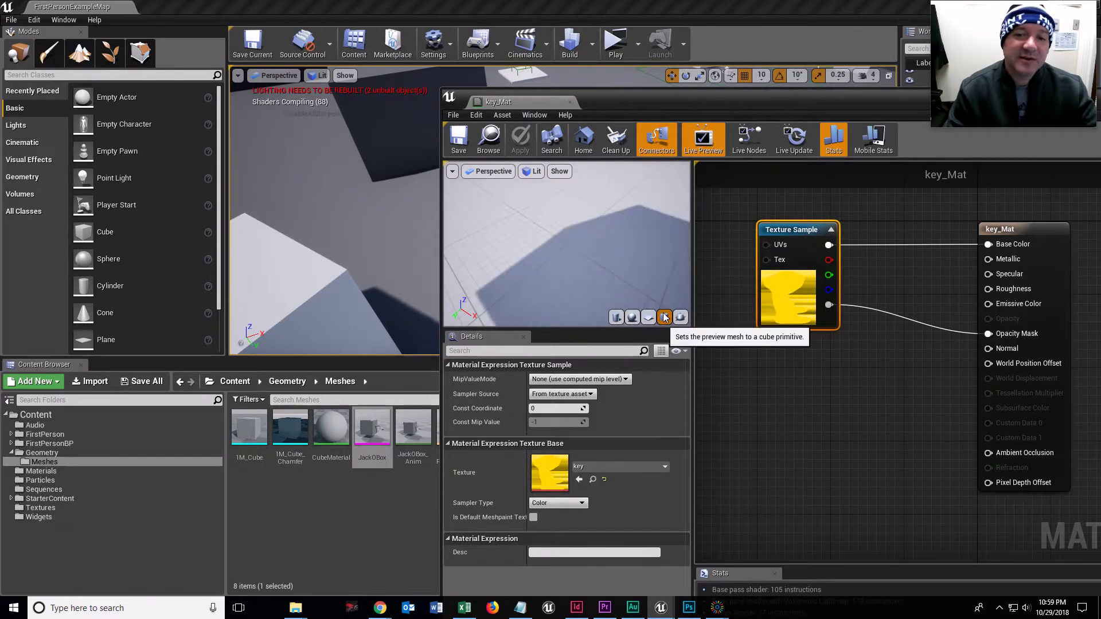
left_click_drag(631, 275, 638, 276)
scroll(625, 270, "down", 5)
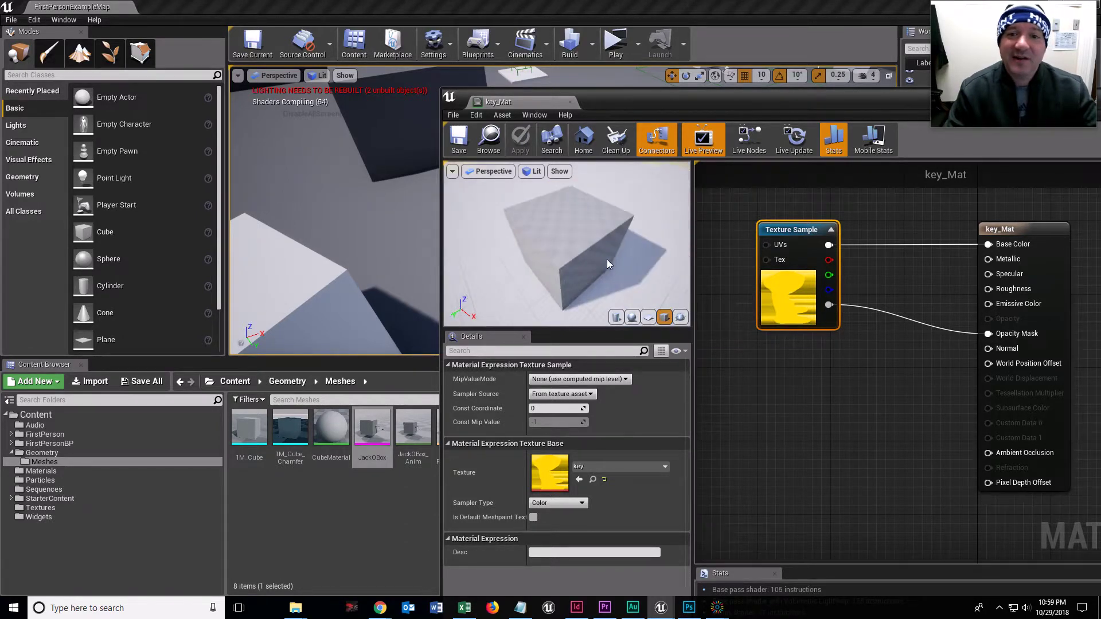
- Close the key_Mat editor, show the Materials folder, and fly the camera toward the cubes
double_click(690, 98)
left_click(883, 65)
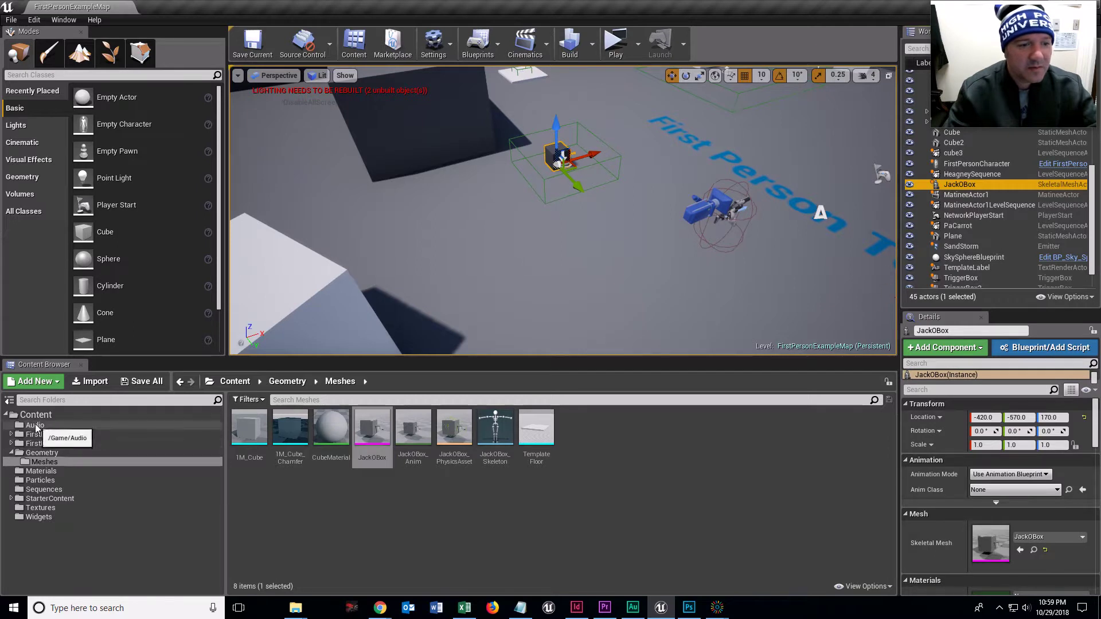
left_click(39, 470)
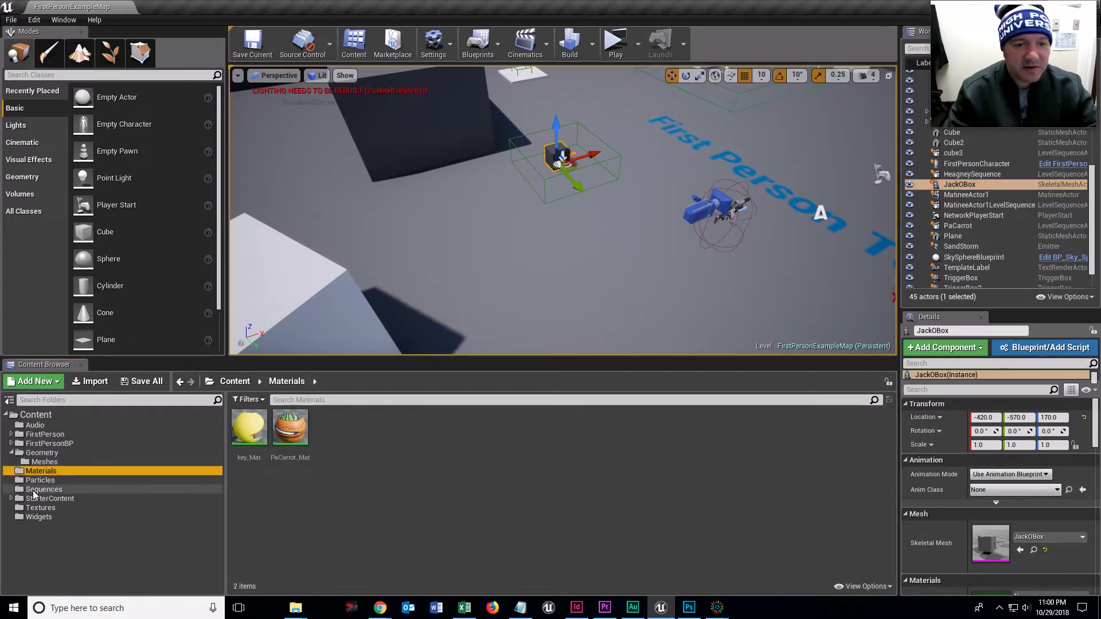
right_click_drag(516, 258, 516, 258)
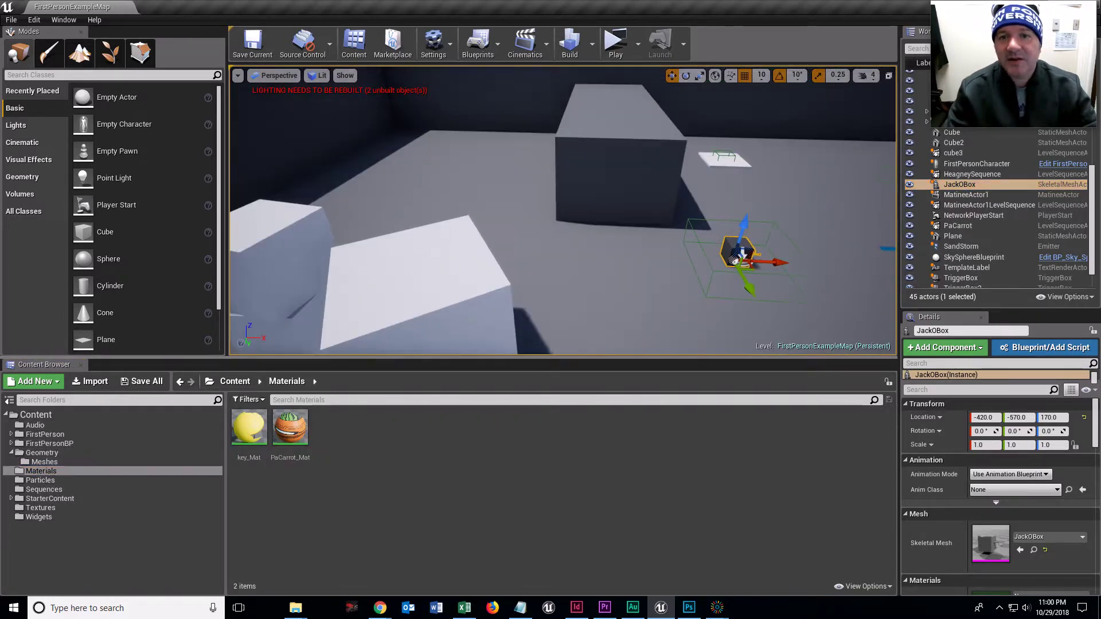
right_click_drag(627, 221, 627, 221)
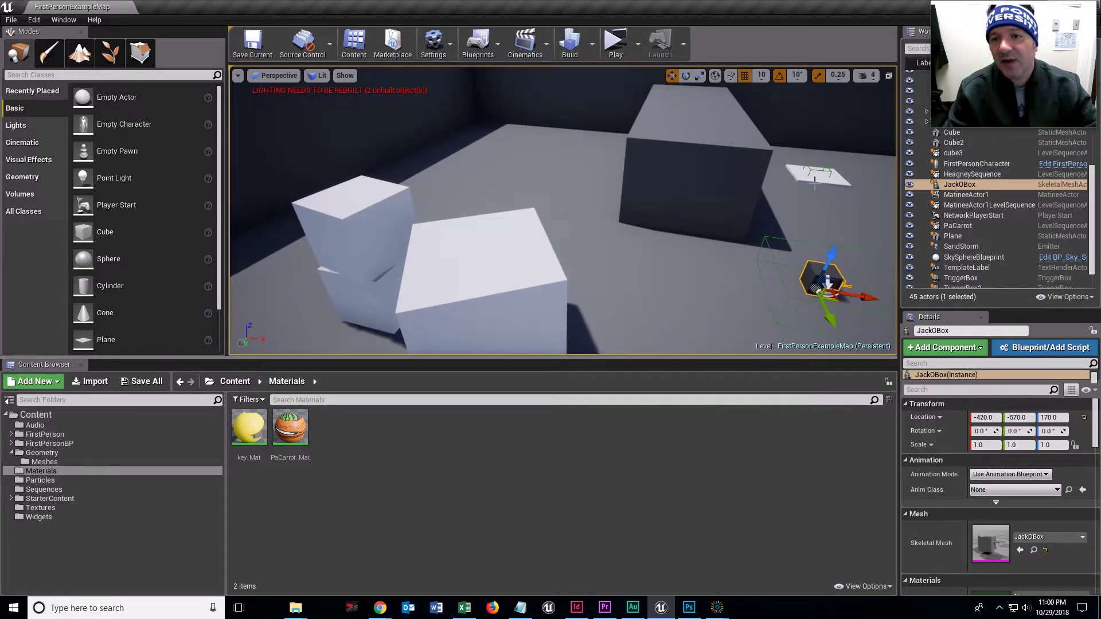
right_click_drag(815, 181, 814, 181)
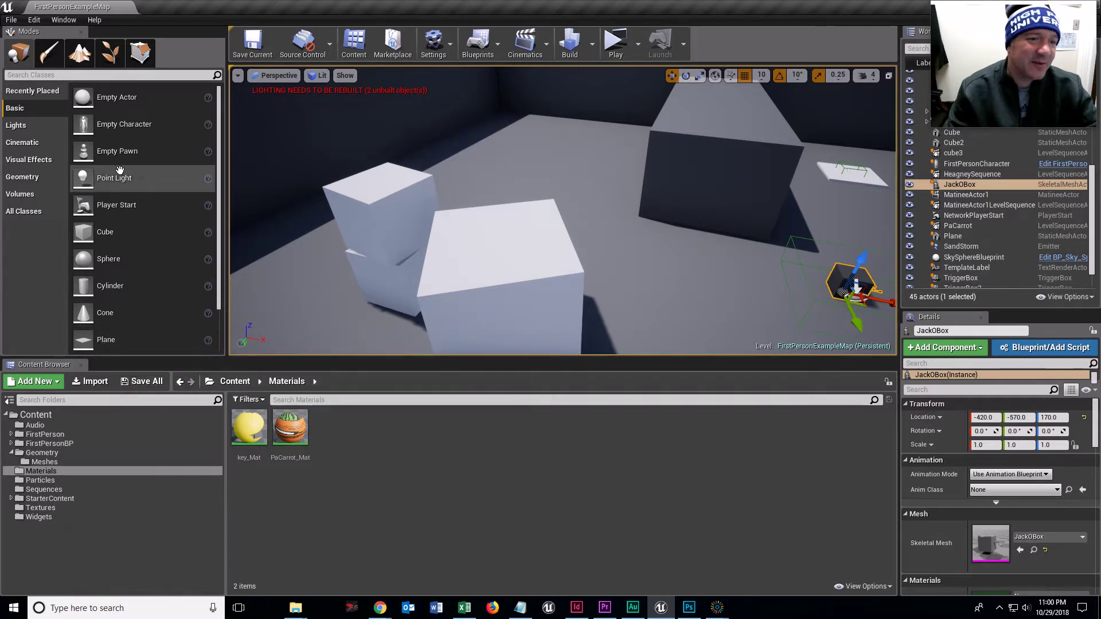
- Place a new cube in the level and scale it to 5 × 5 × 0.125
mouse_move(105, 232)
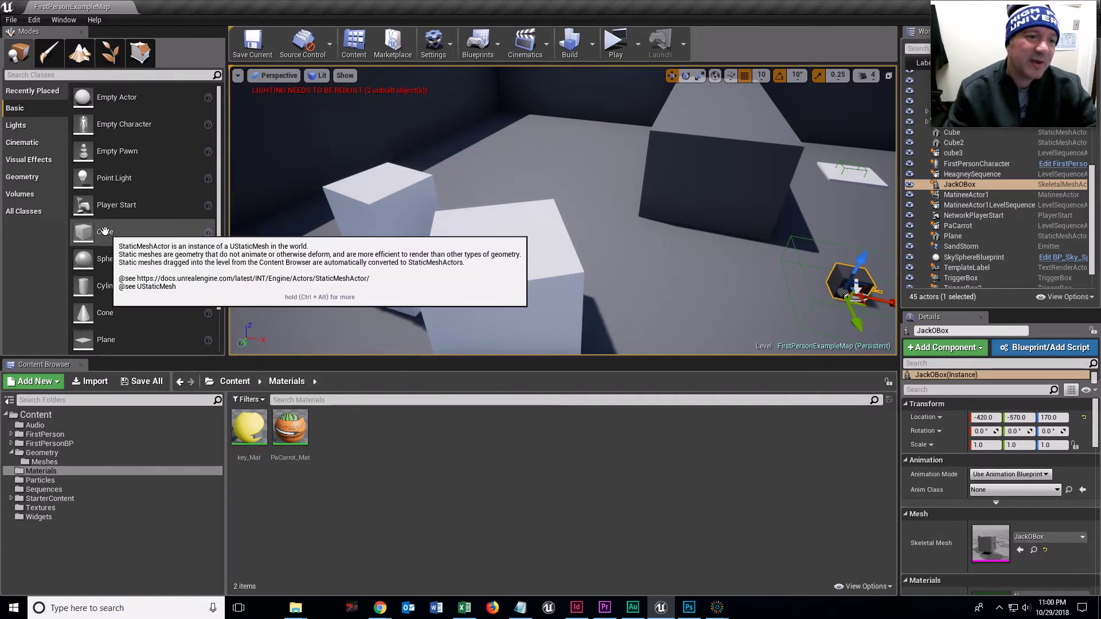
left_click_drag(105, 231, 536, 147)
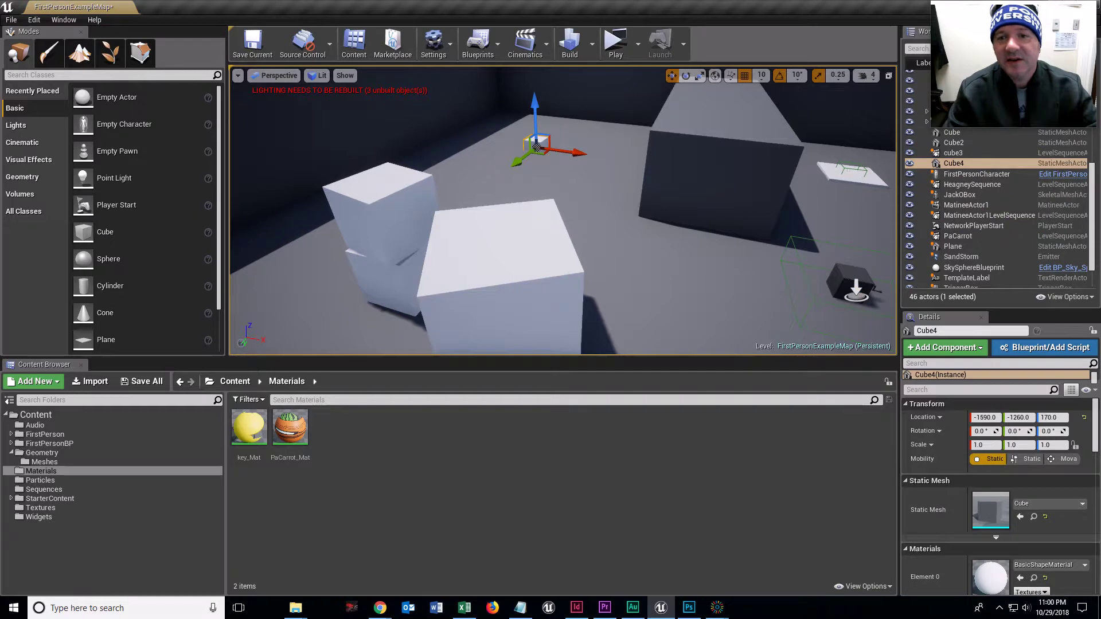
left_click(980, 446)
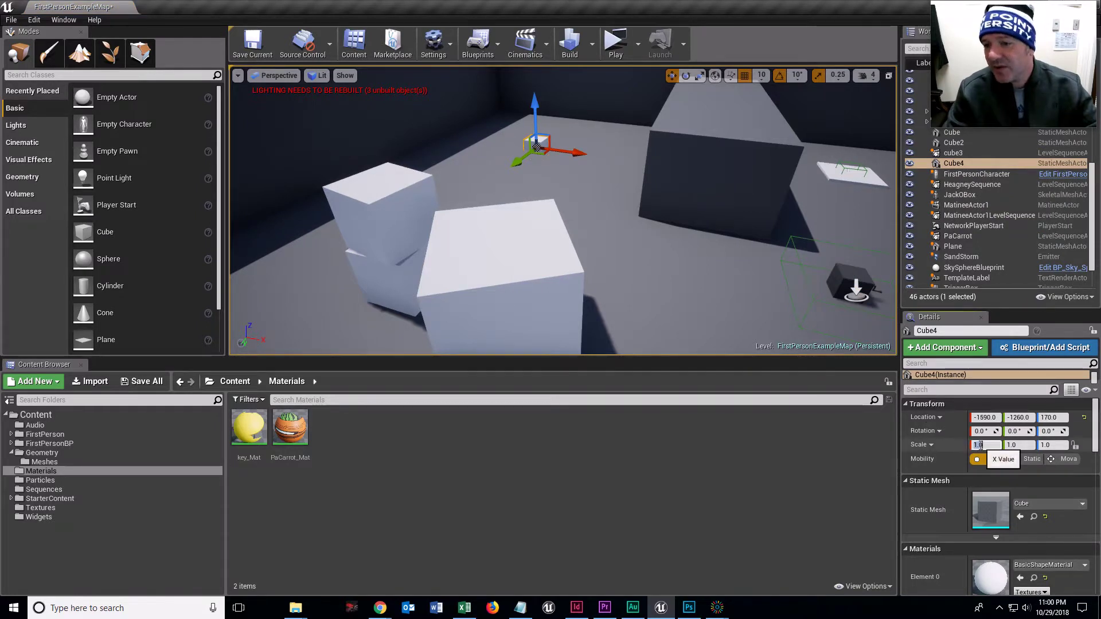
type("5")
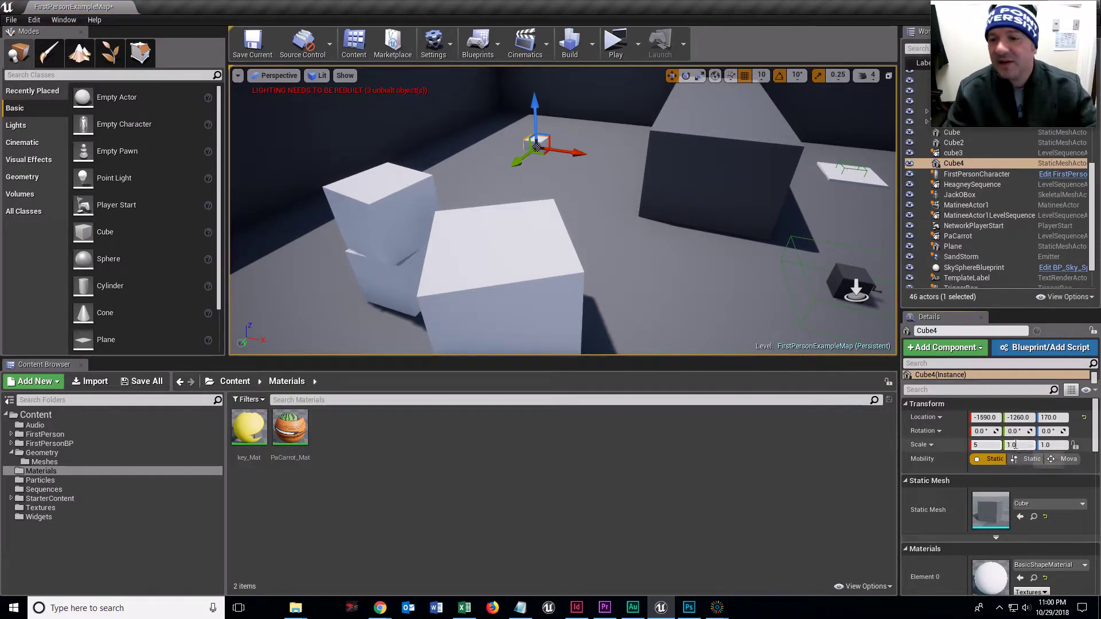
left_click(1018, 445)
left_click(984, 445)
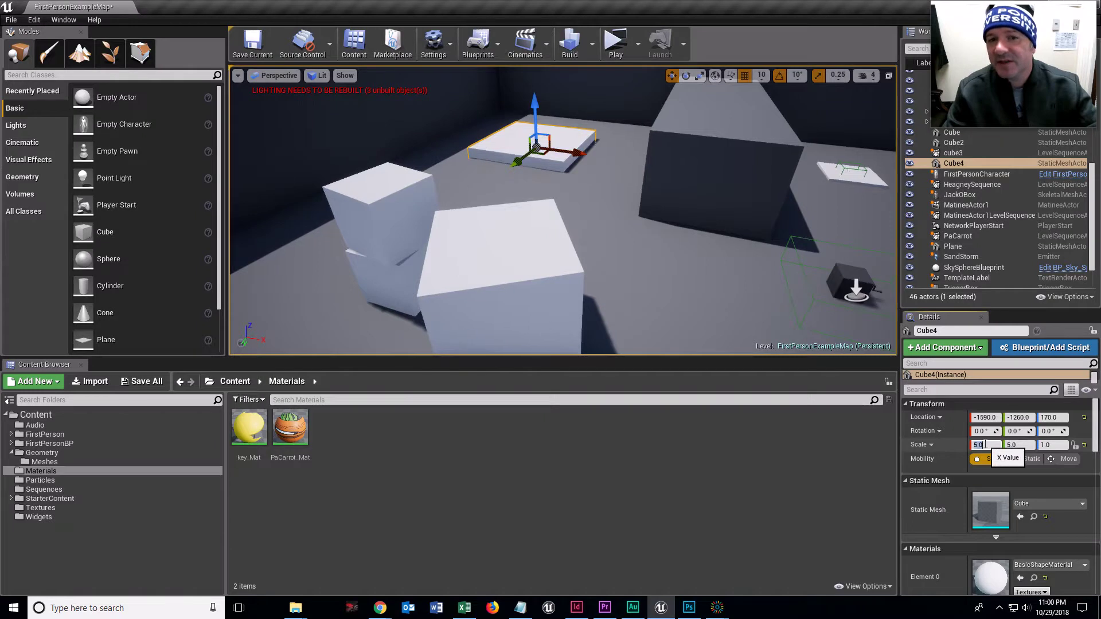
left_click(1053, 447)
type(".12")
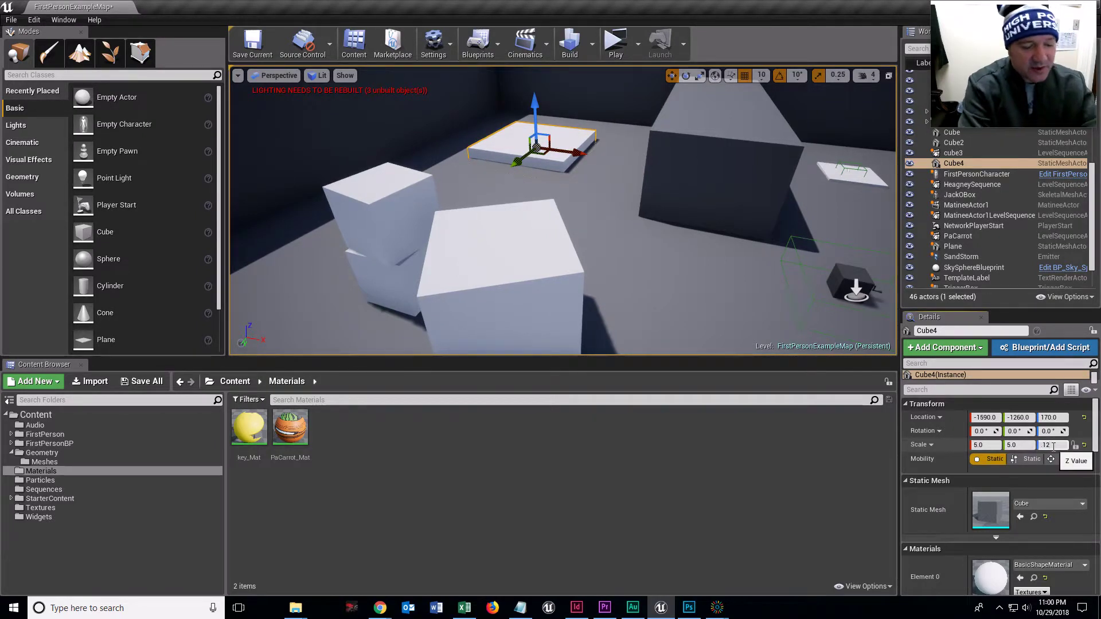
type("5")
key("Return")
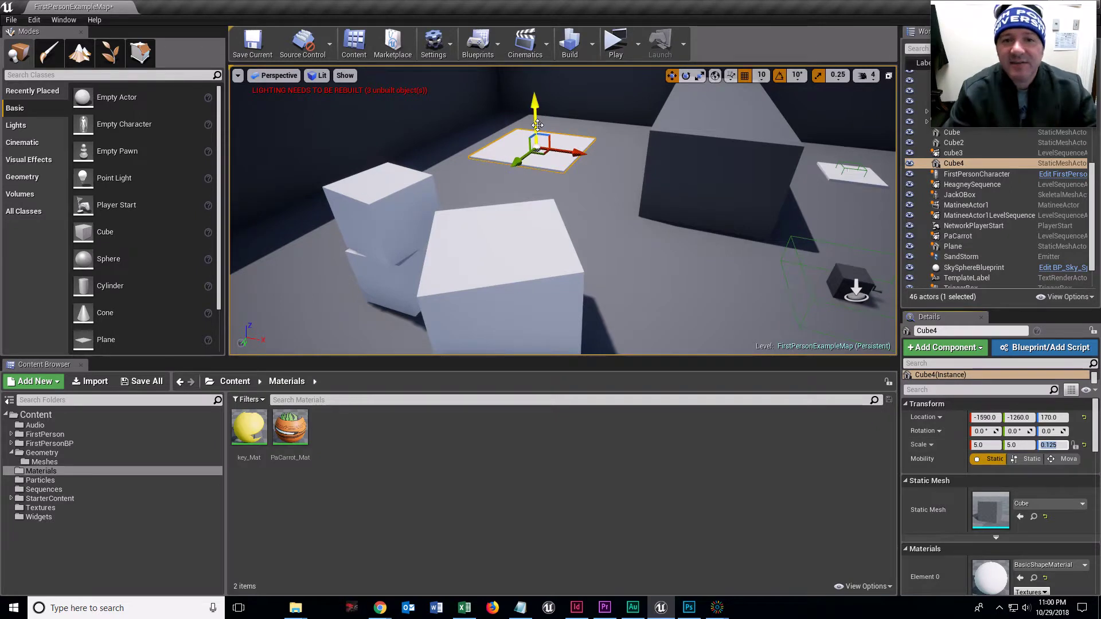
- Raise the flat platform to Z 176.4933, undoing the extra lift
left_click_drag(538, 125, 536, 116)
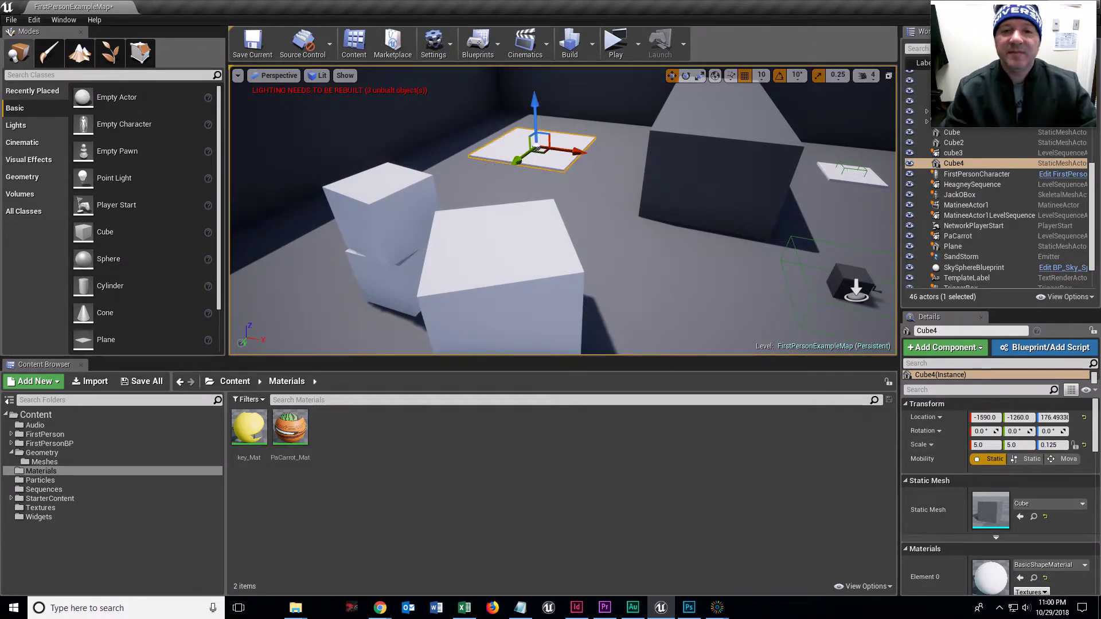
left_click_drag(532, 119, 532, 94)
key("ctrl+z")
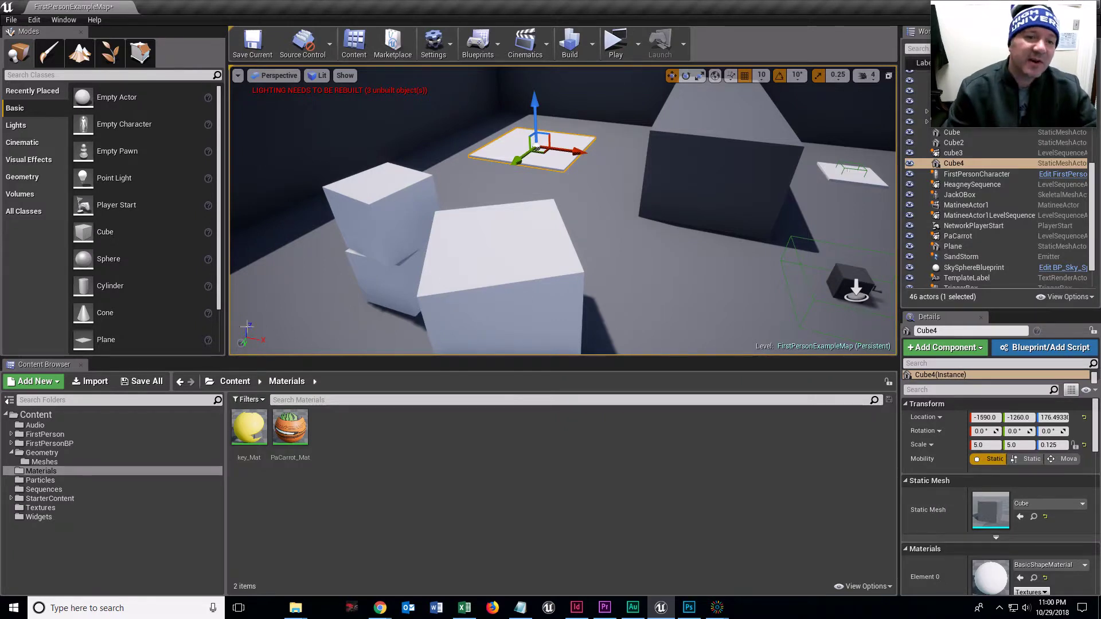
- Place a new Plane2 above the platform and stand it upright with Rotation X 90°
left_click_drag(86, 233, 516, 143)
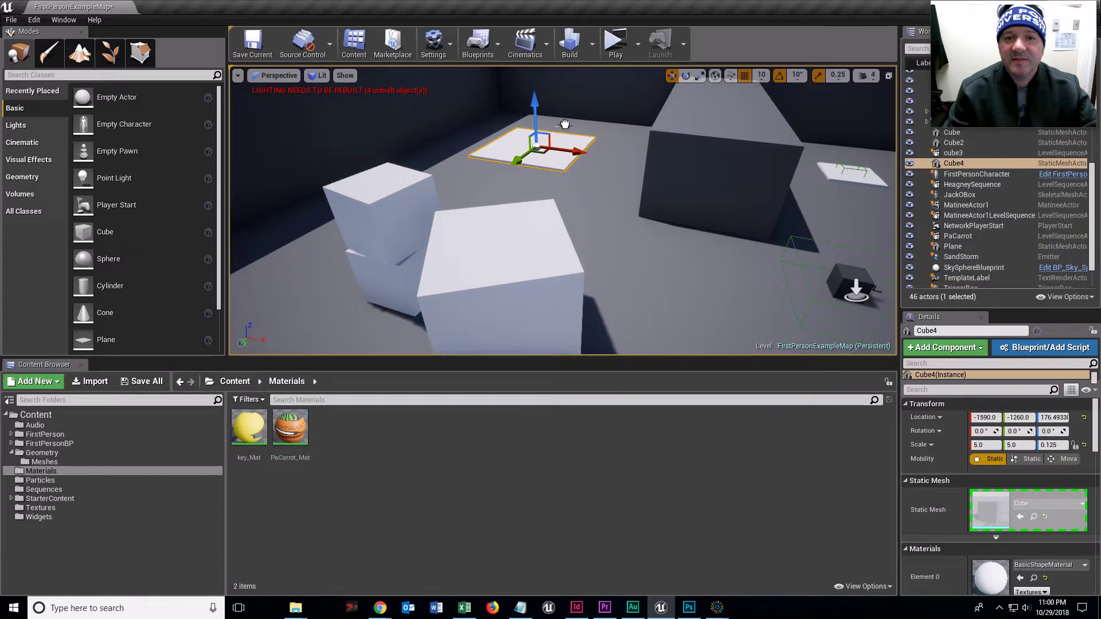
left_click_drag(551, 129, 548, 94)
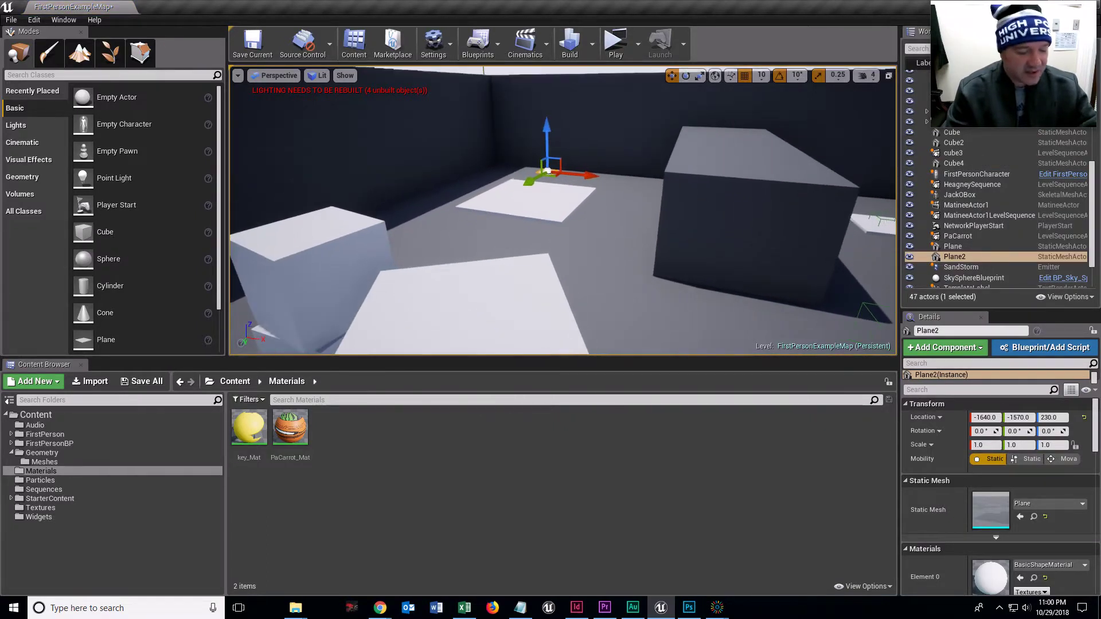
scroll(563, 210, "up", 5)
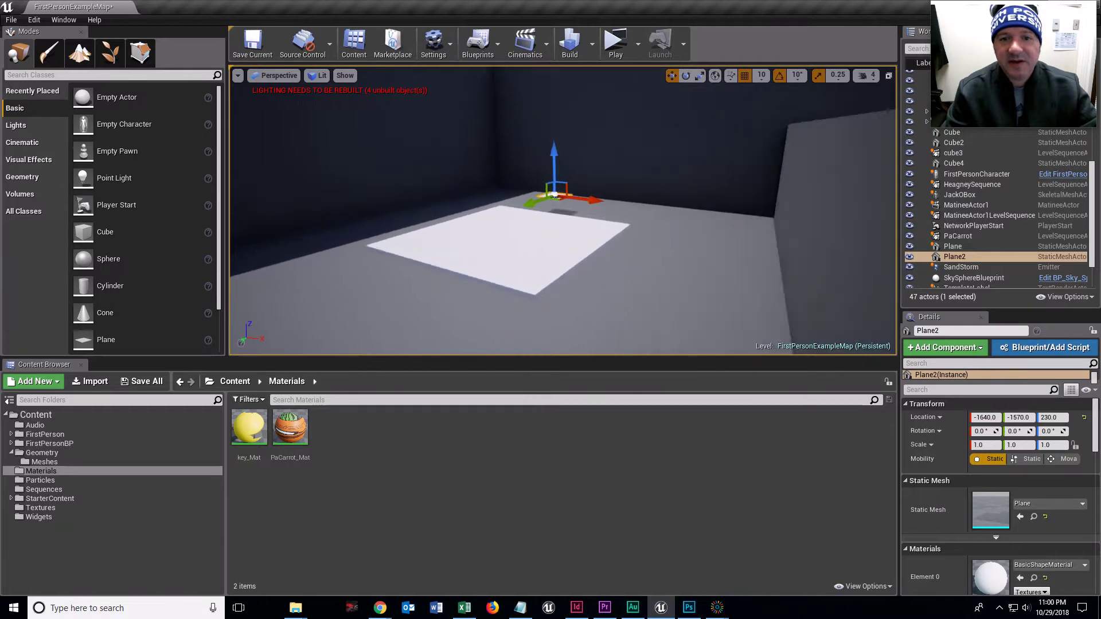
scroll(563, 210, "up", 5)
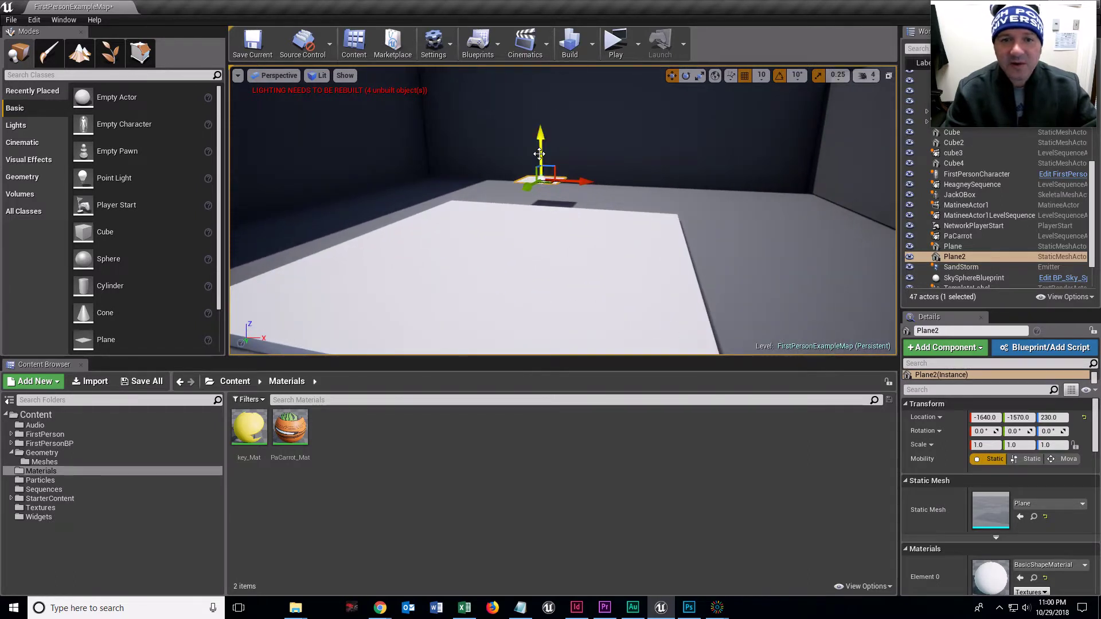
left_click_drag(534, 179, 532, 133)
key("e")
key("w")
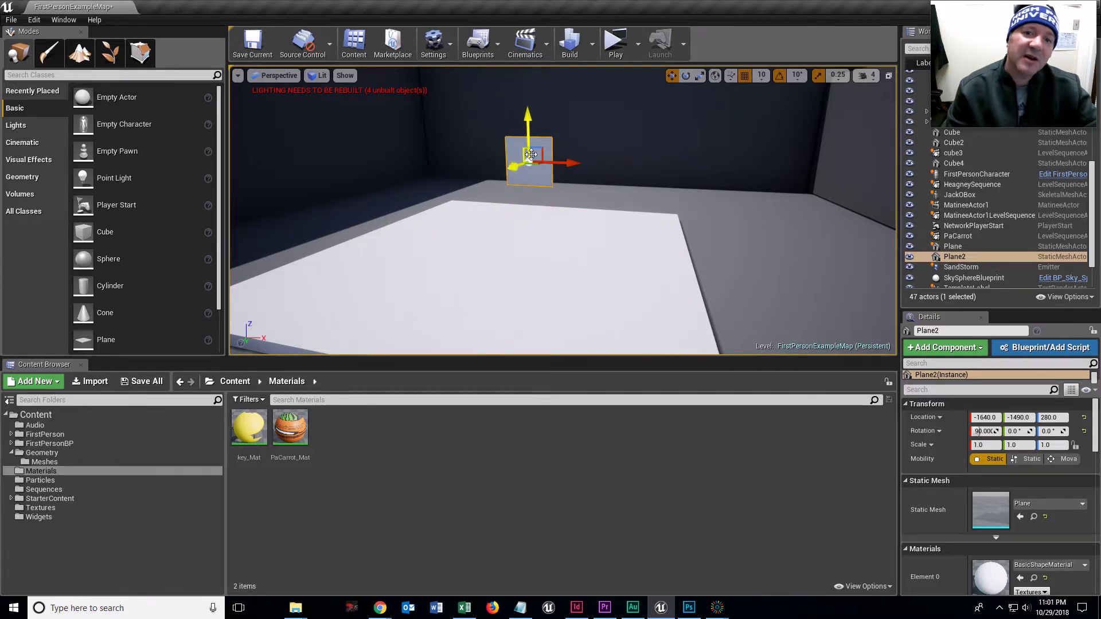
- Apply key_Mat to Plane2 and slide it over the platform to -1590, -1250, 280
left_click_drag(558, 161, 584, 164)
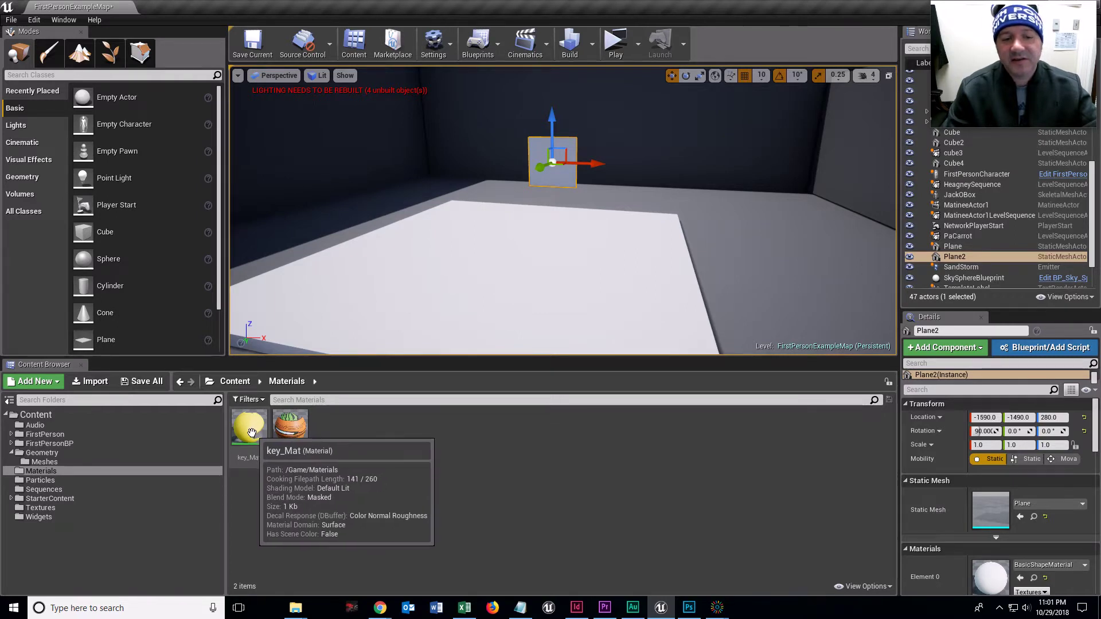
left_click_drag(253, 431, 540, 153)
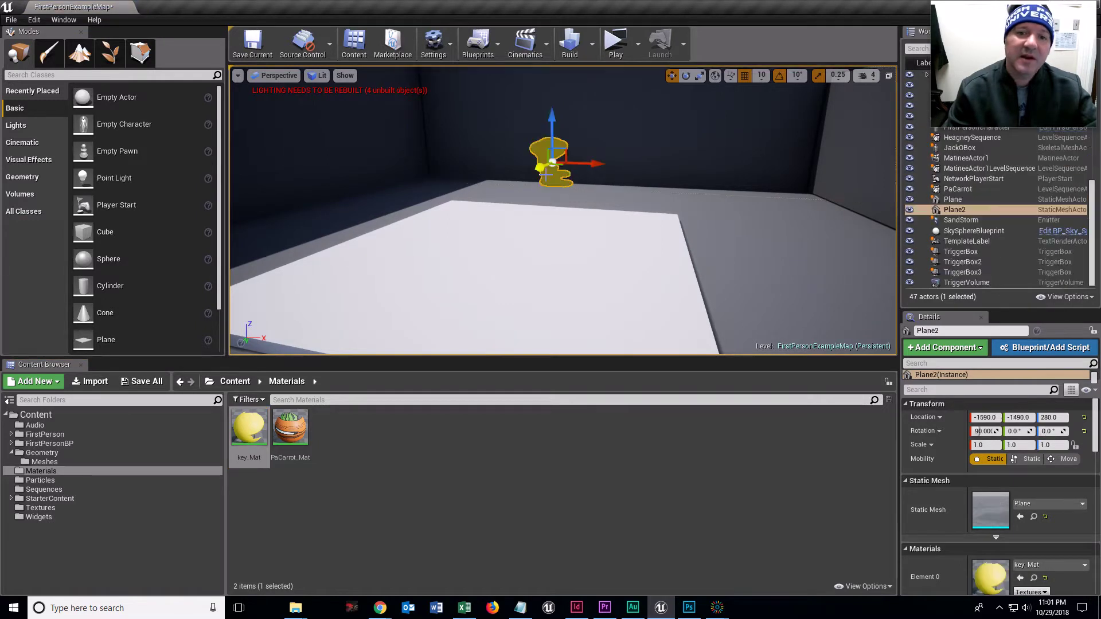
left_click_drag(542, 168, 468, 199)
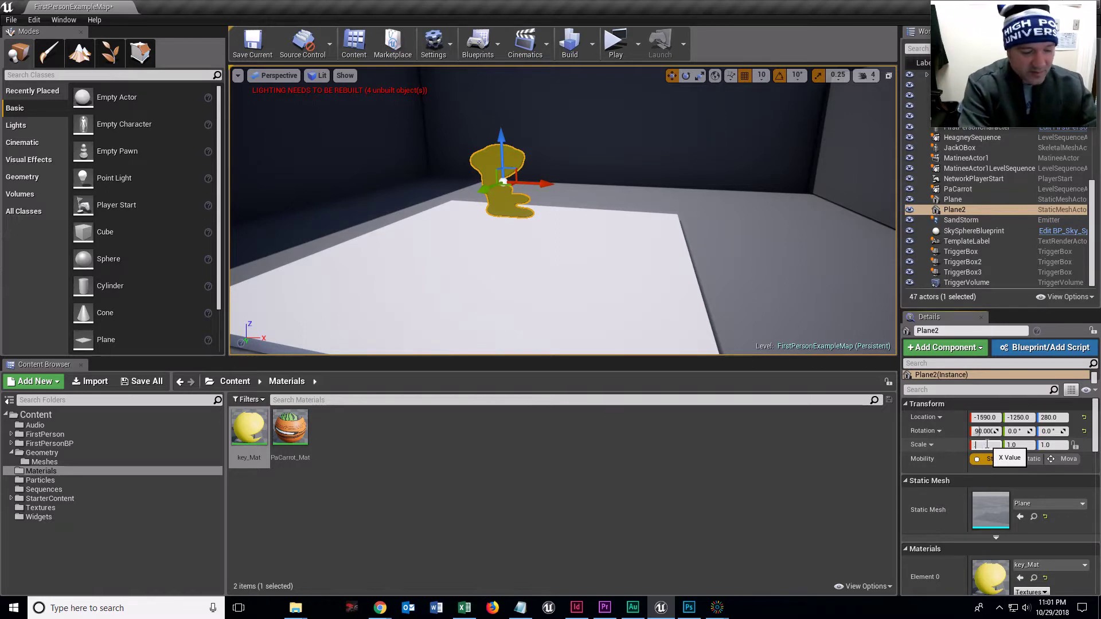
- Set Plane2's X scale to 0.5 and check the wall and key plane selections
type("0.5")
key("Return")
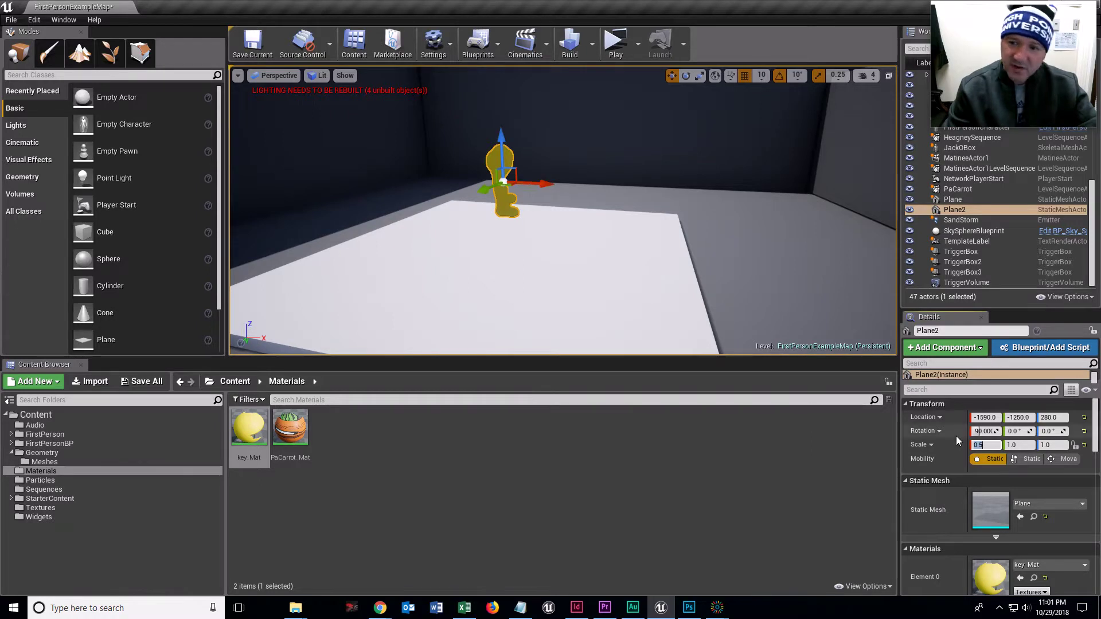
left_click(594, 167)
left_click(500, 172)
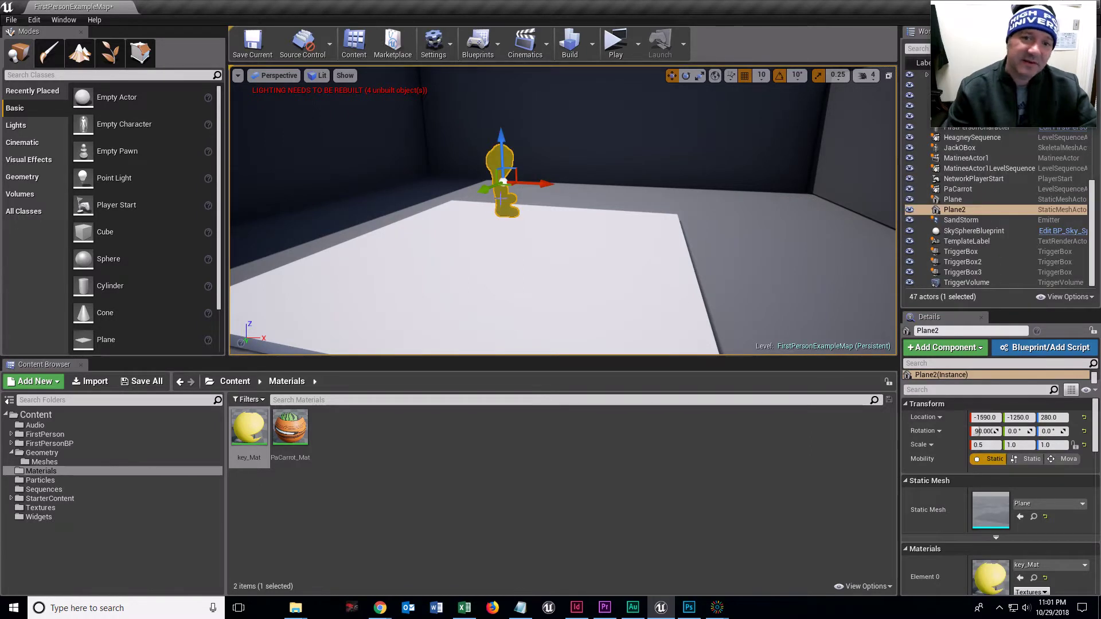
left_click(604, 174)
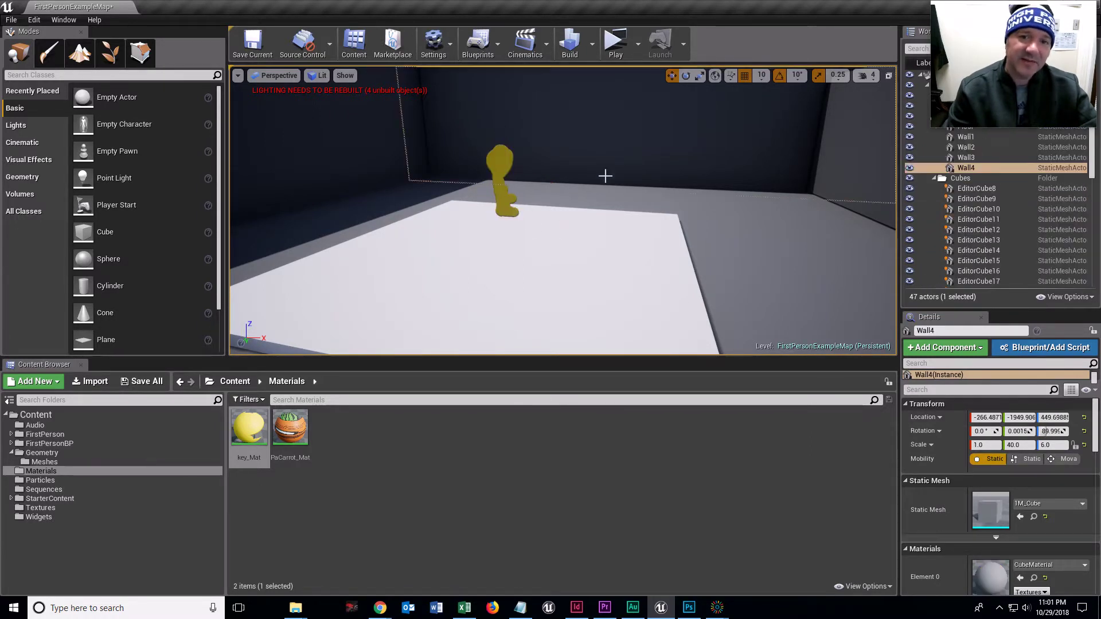
left_click(615, 42)
key("w")
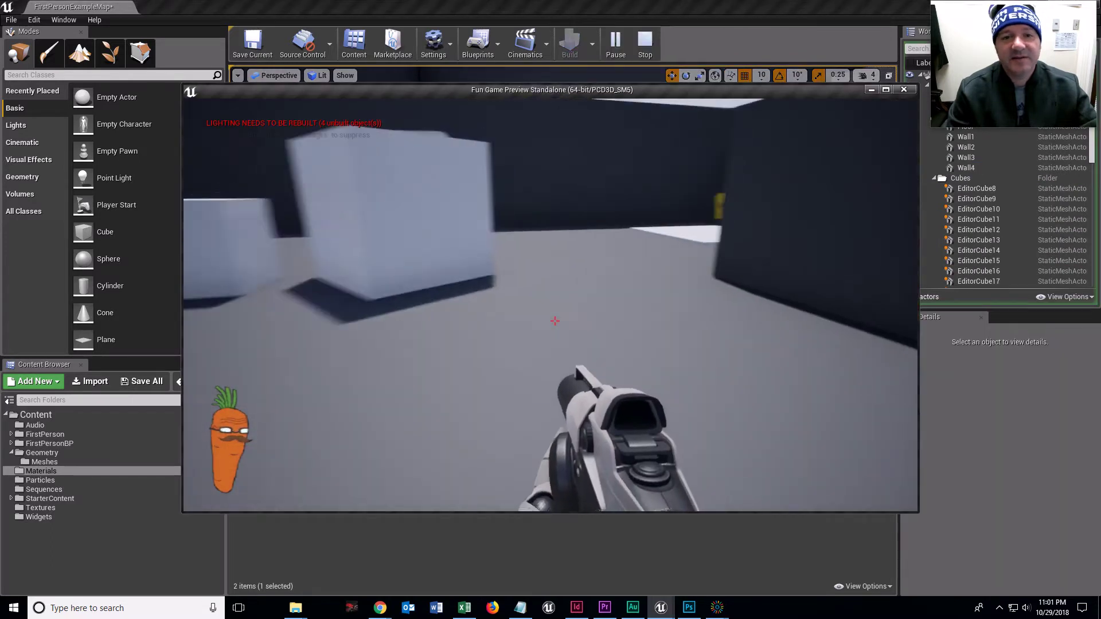
key("w")
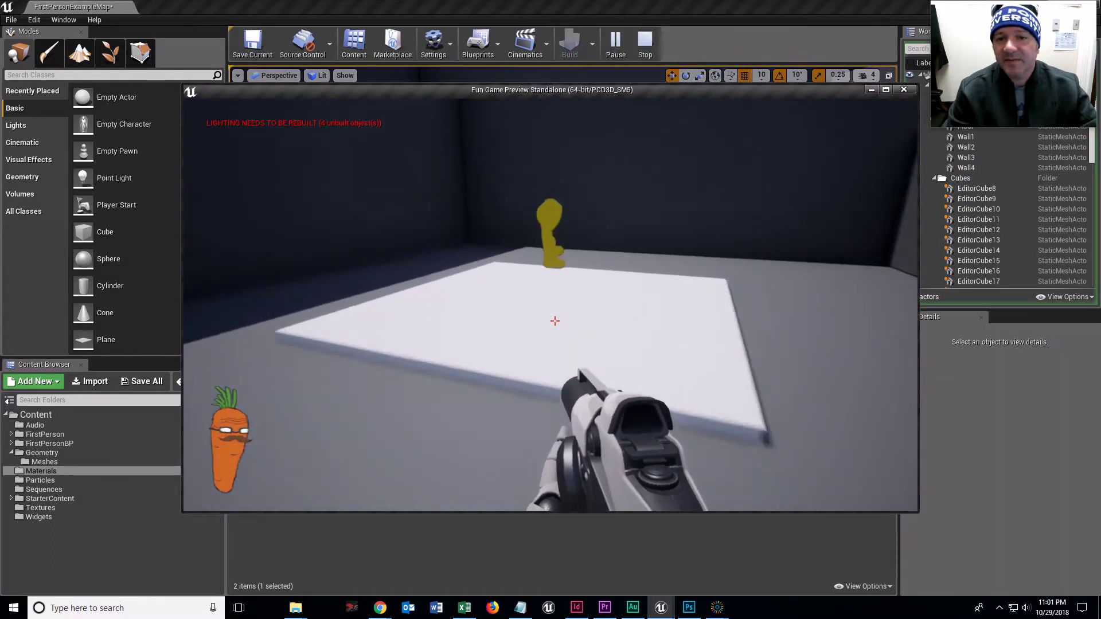
key("w")
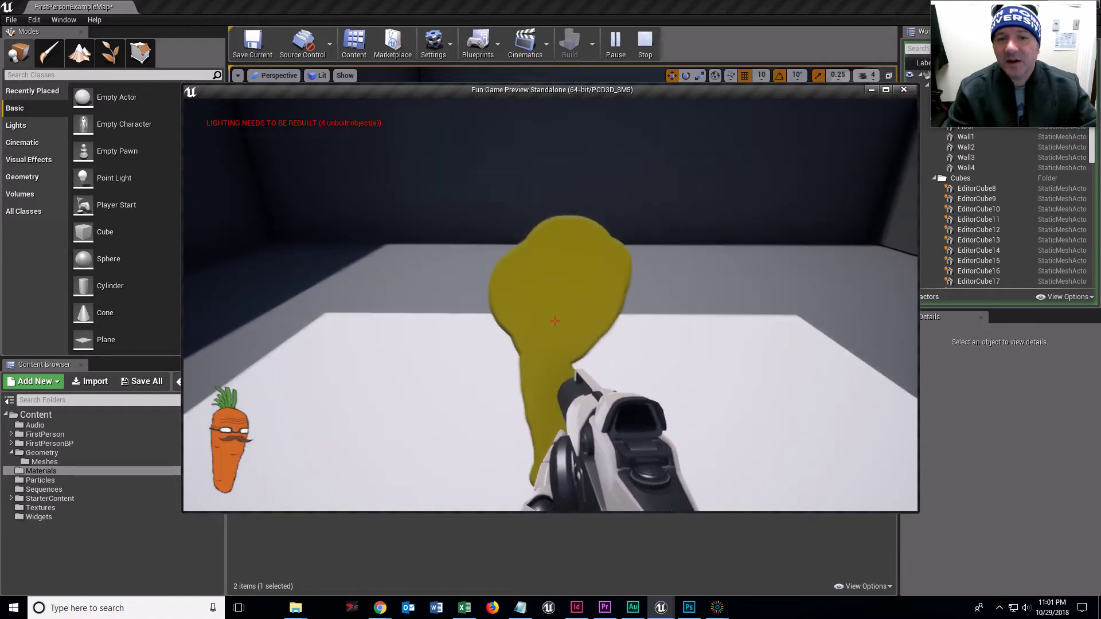
key("Escape")
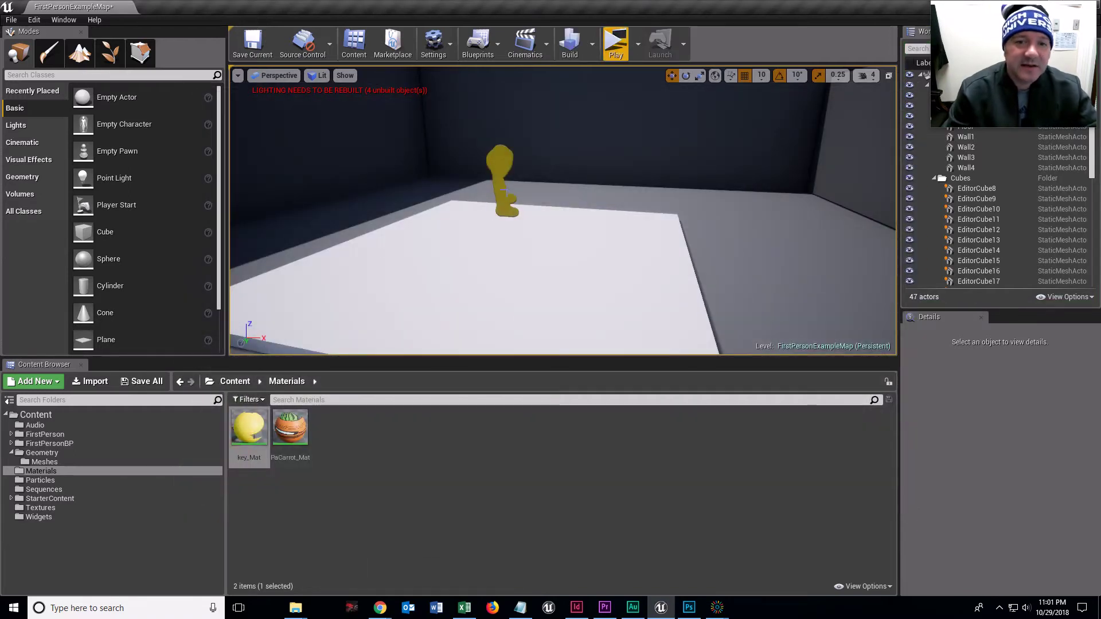
left_click(521, 214)
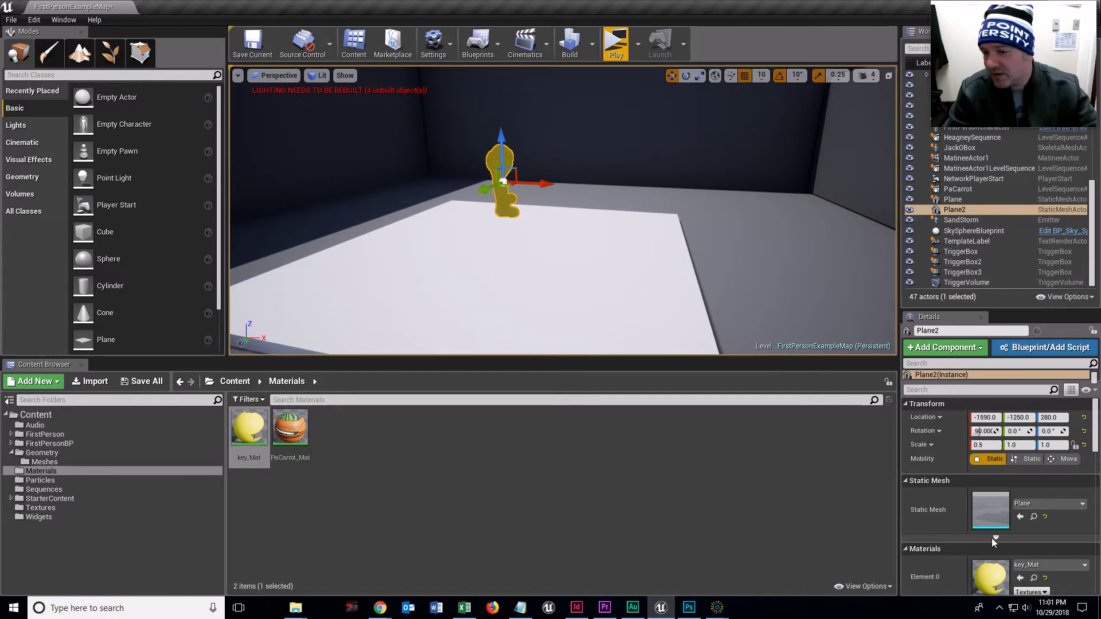
scroll(930, 522, "down", 5)
scroll(928, 521, "down", 9)
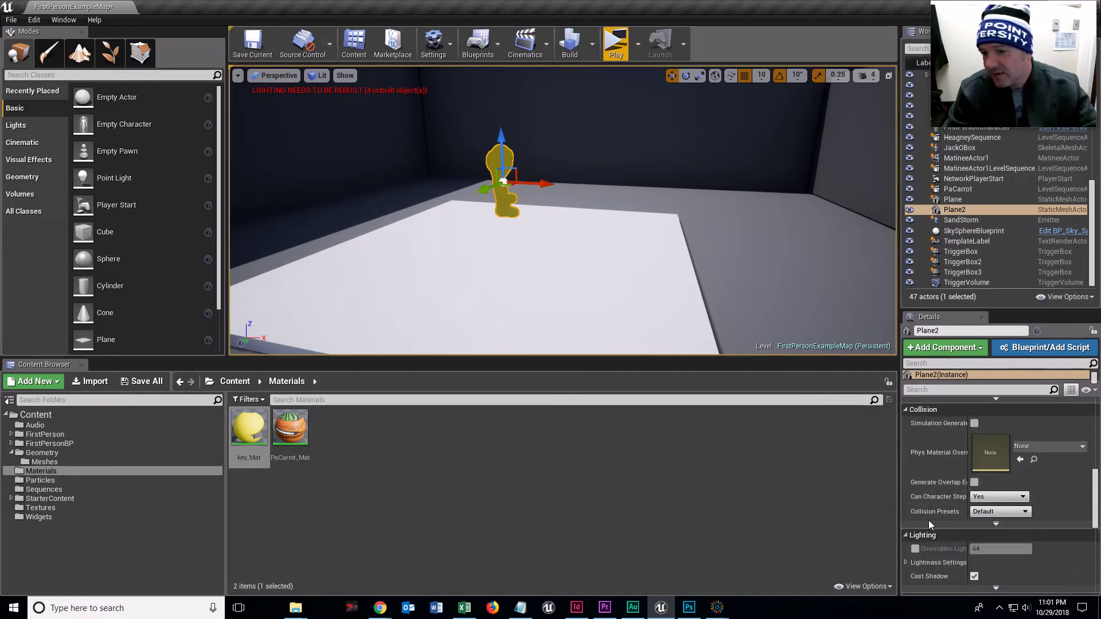
scroll(931, 521, "down", 2)
scroll(934, 520, "up", 5)
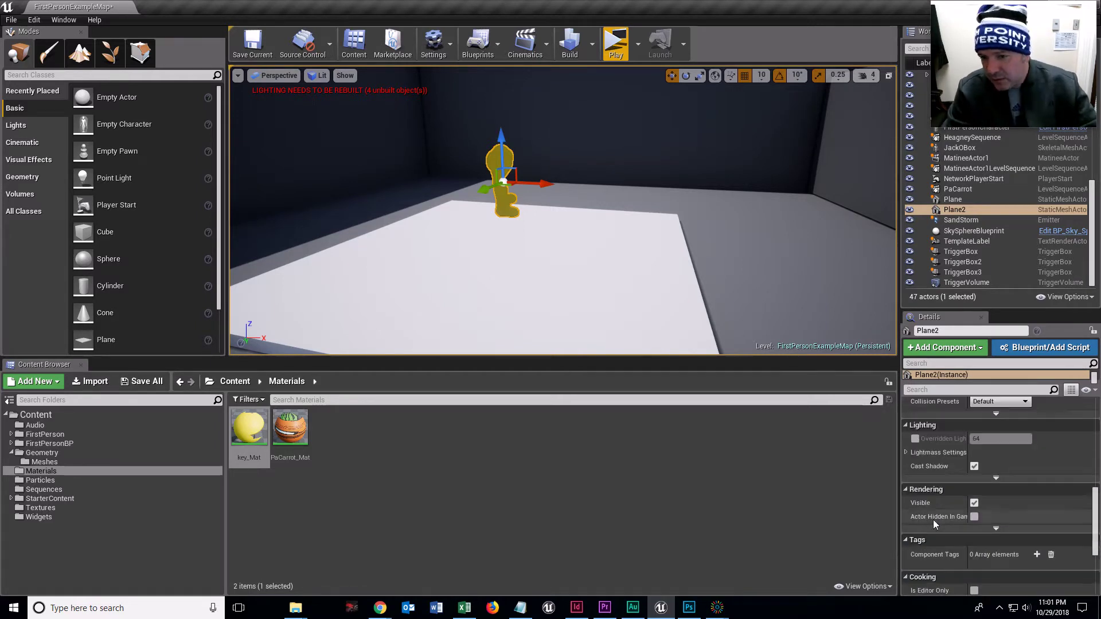
scroll(934, 519, "down", 10)
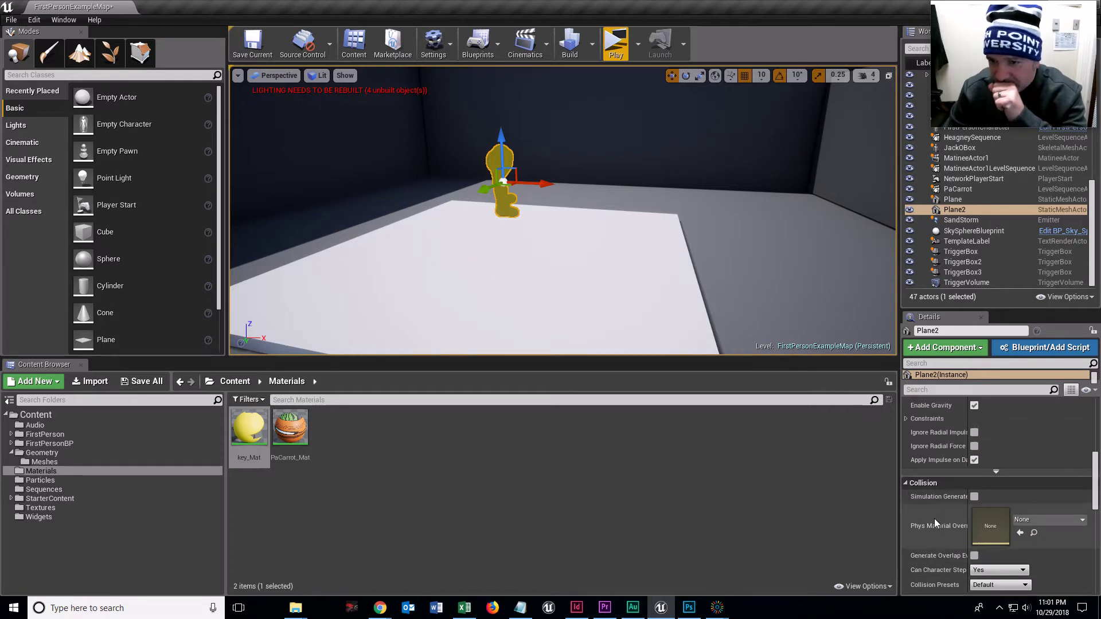
scroll(935, 519, "up", 5)
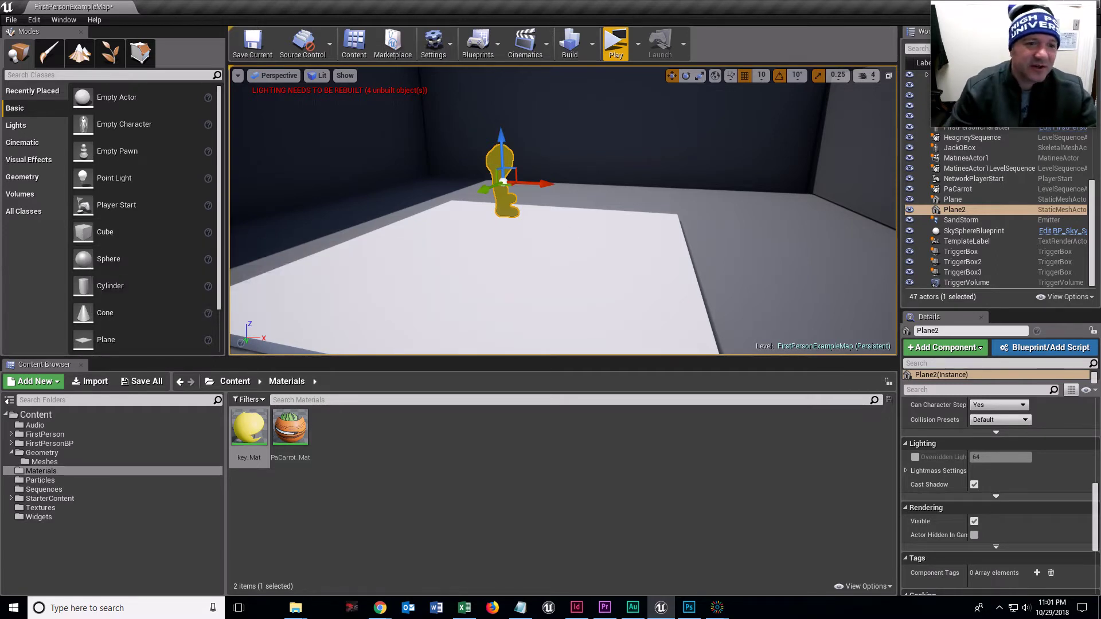
scroll(83, 313, "down", 2)
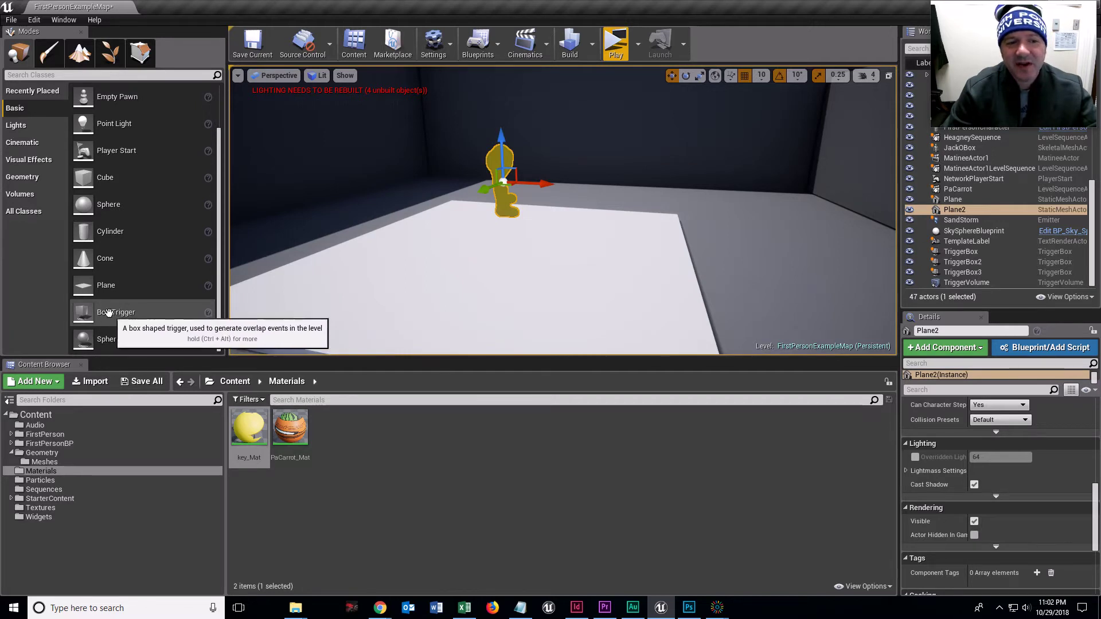
- Place a box trigger beside the key and raise its Box Extent Z to 102.7
left_click_drag(111, 312, 511, 244)
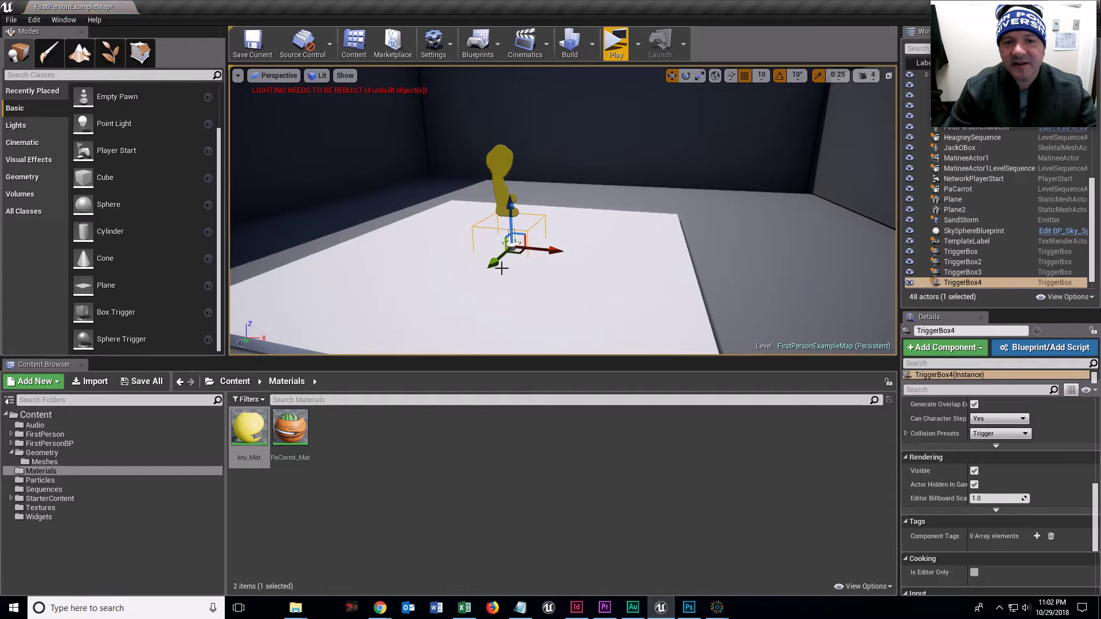
scroll(1014, 487, "up", 5)
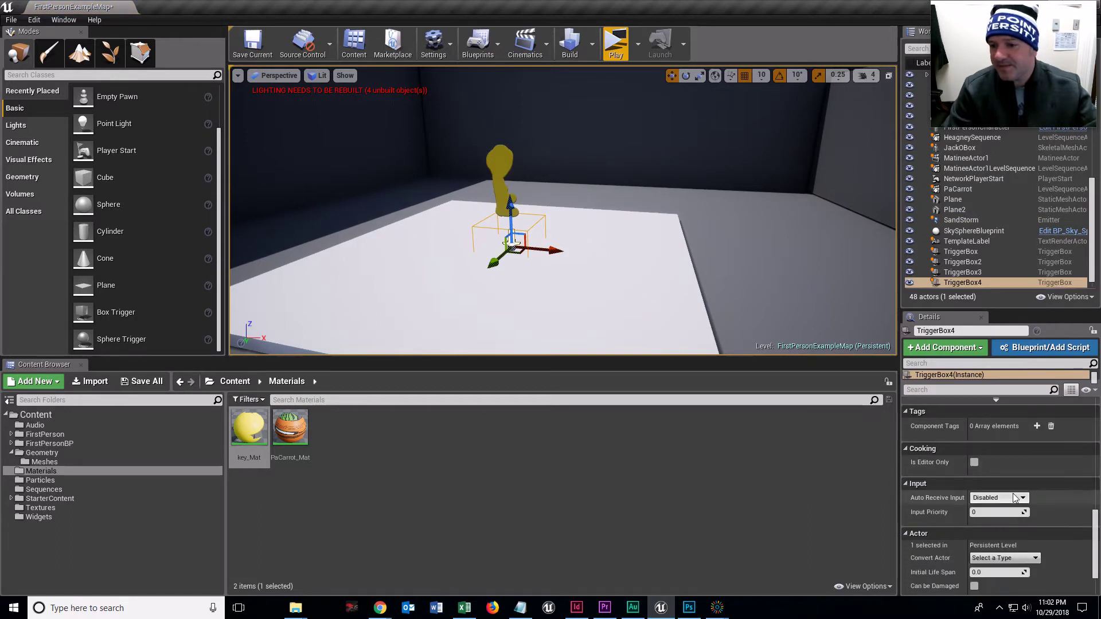
scroll(1011, 471, "up", 5)
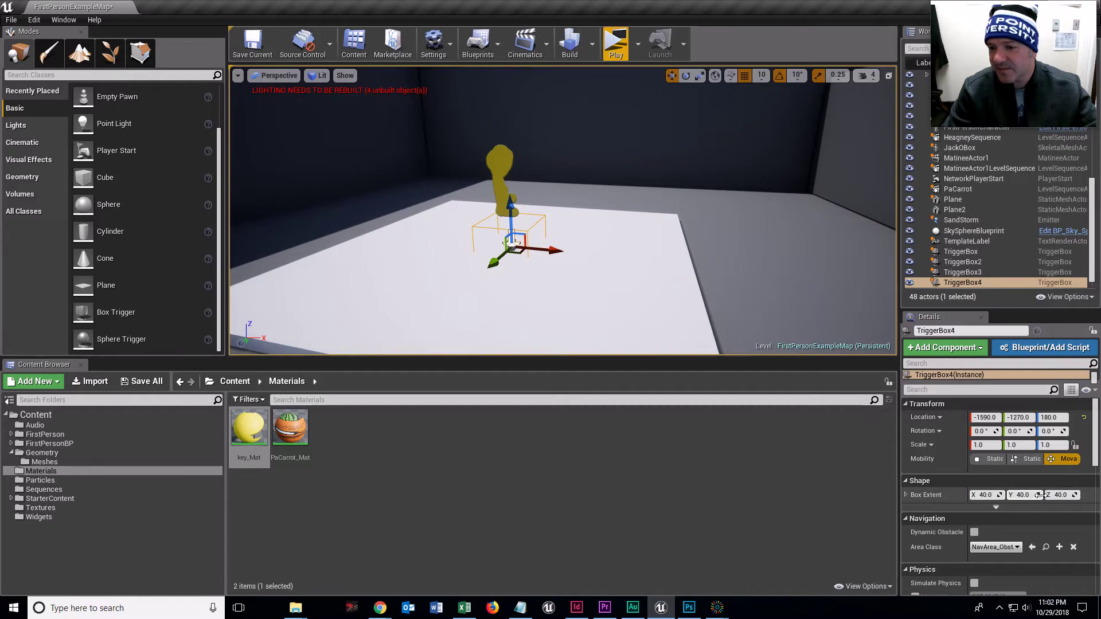
left_click_drag(1045, 496, 1090, 496)
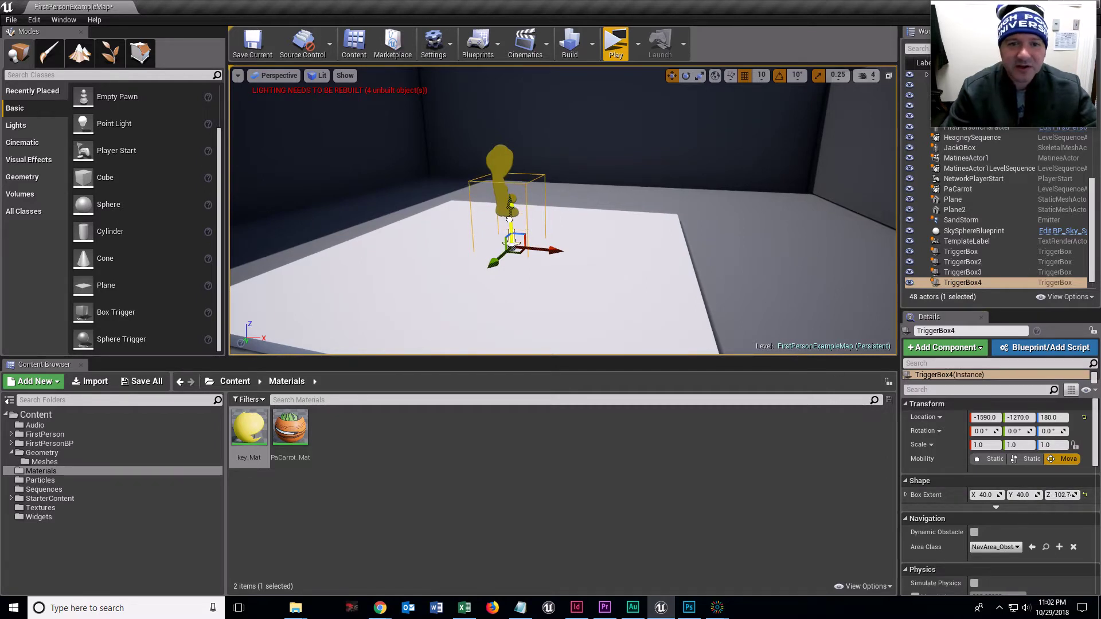
left_click_drag(510, 220, 507, 143)
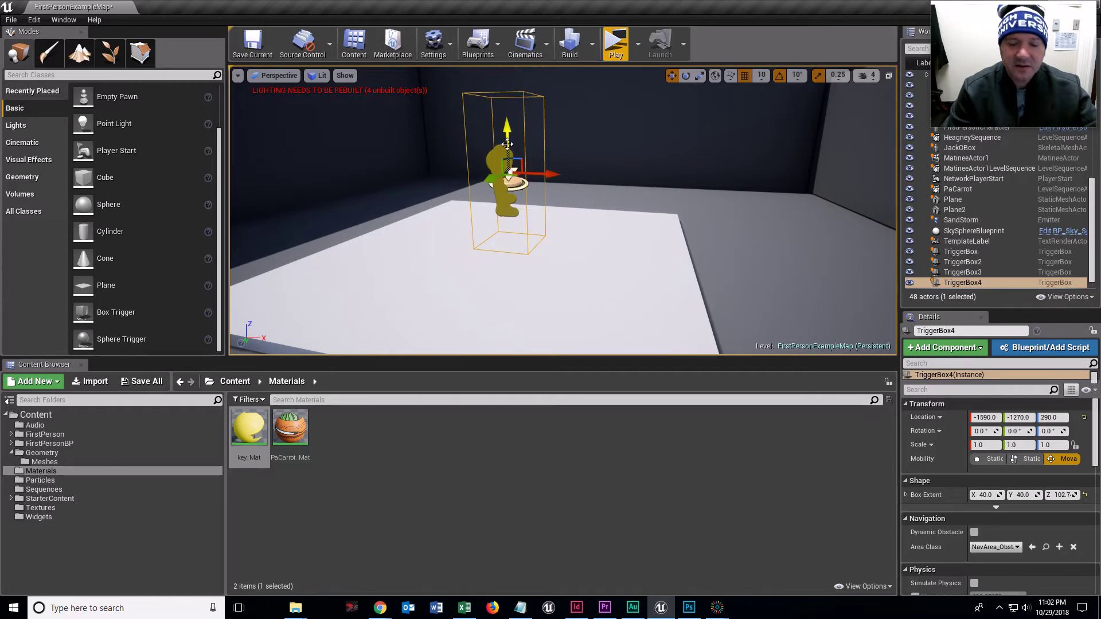
- Restore the accidentally deleted trigger box and lift it to height 280 around the key
key("Delete")
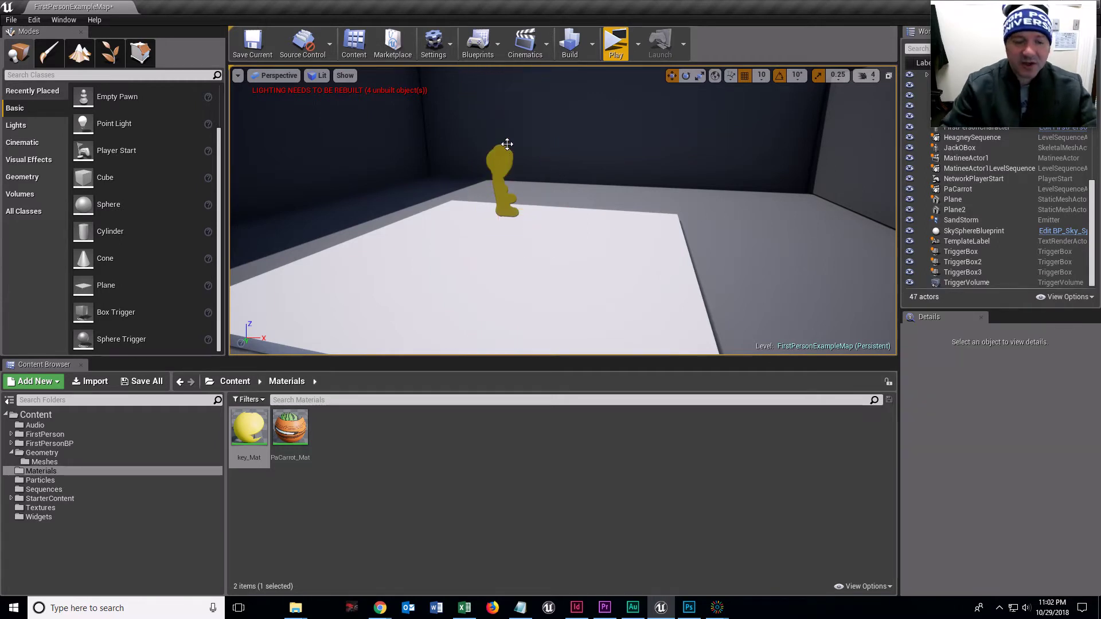
key("ctrl+z")
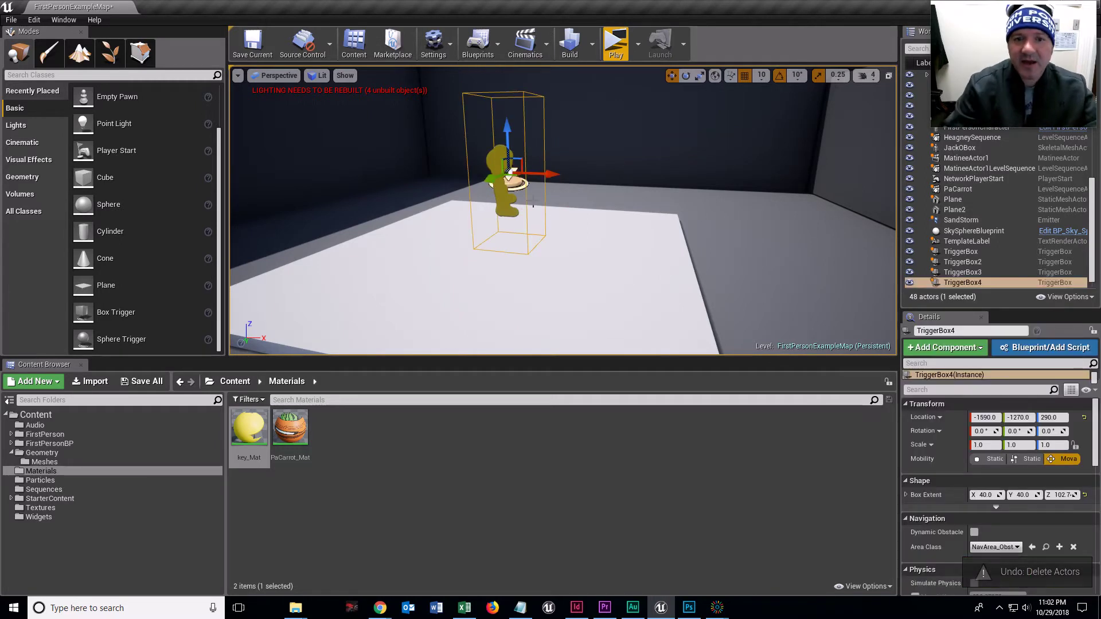
mouse_move(508, 144)
left_mouse_down()
mouse_move(508, 121)
mouse_move(500, 151)
left_mouse_up()
right_click_drag(584, 264, 551, 265)
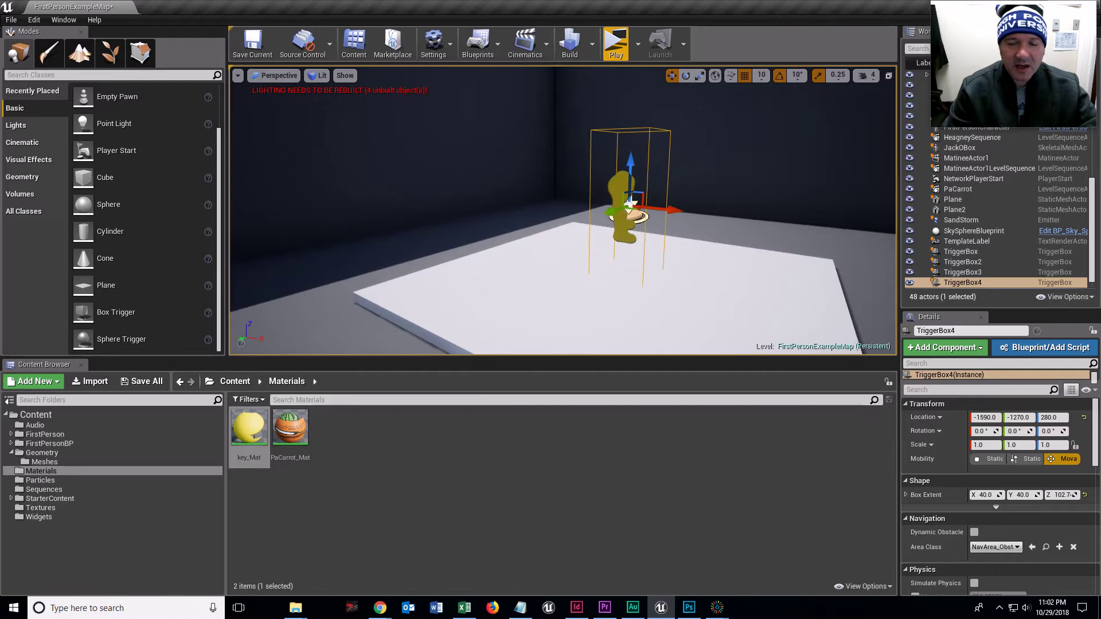
- Switch to the four-viewport layout and pan the side views over the level
left_click(888, 78)
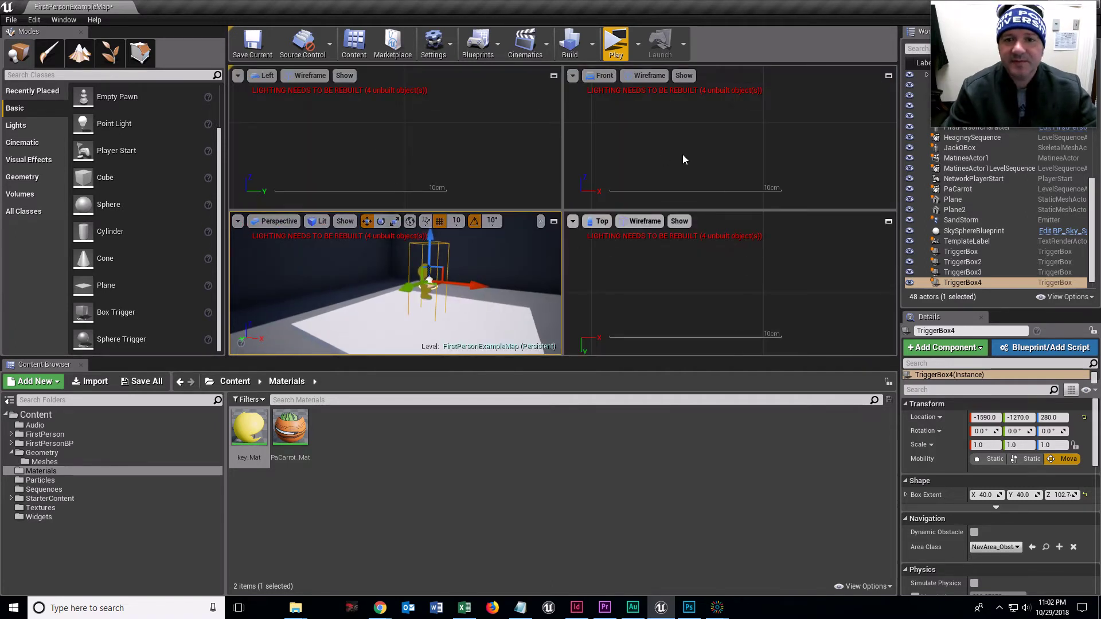
scroll(680, 159, "down", 5)
scroll(677, 167, "down", 8)
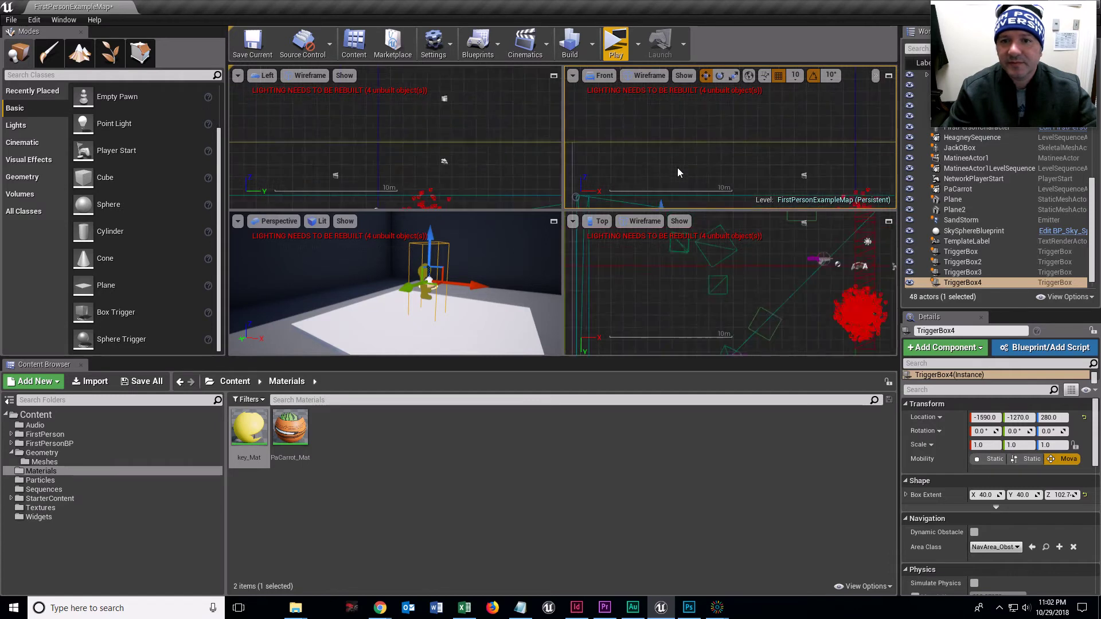
scroll(703, 122, "up", 10)
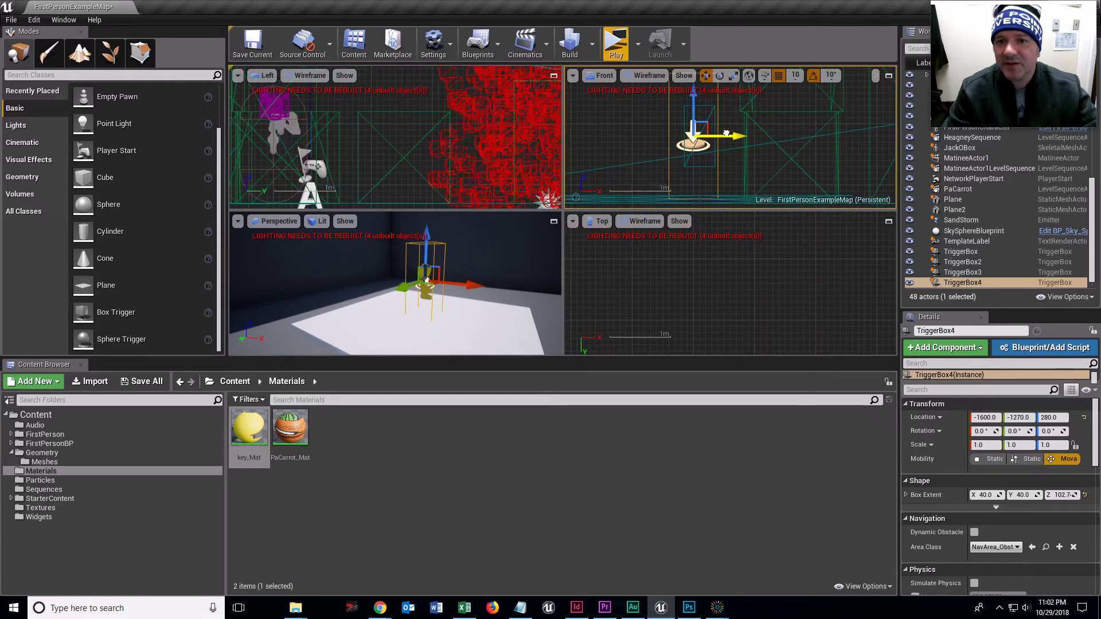
right_click_drag(636, 340, 701, 314)
- Zoom in on the trigger and widen its Box Extent X and Y to 63.83 × 77.89
scroll(711, 307, "down", 10)
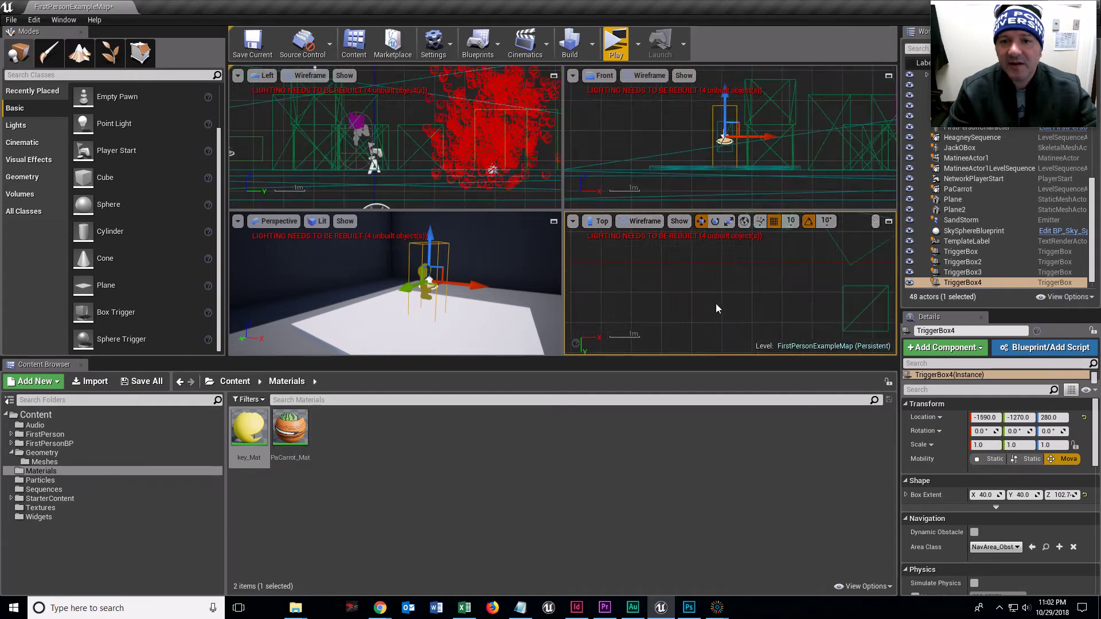
scroll(724, 235, "up", 10)
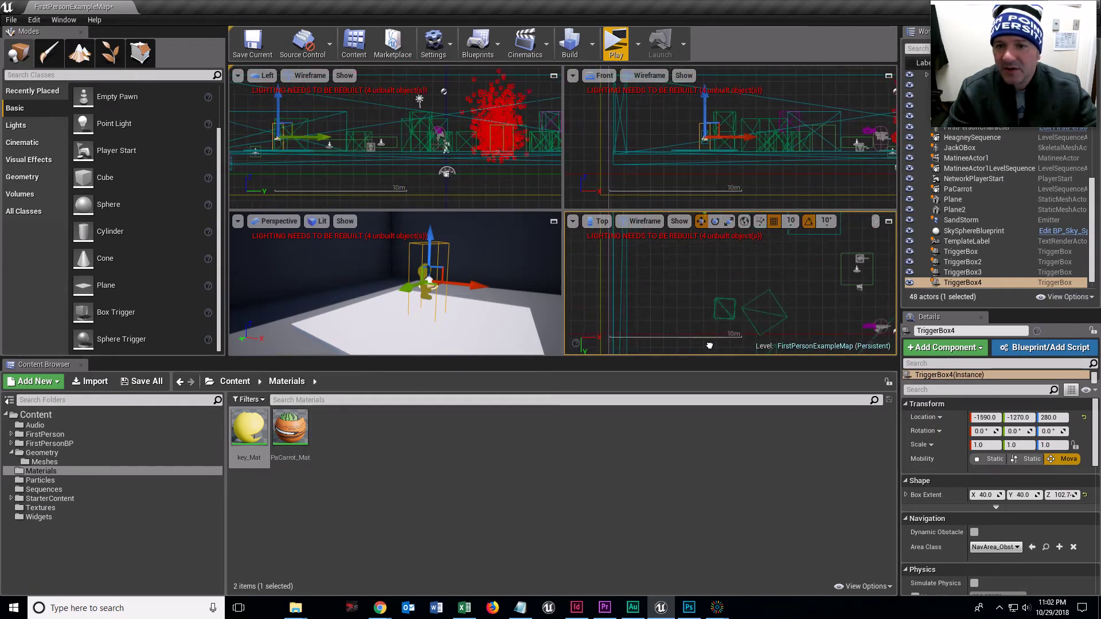
scroll(691, 295, "up", 3)
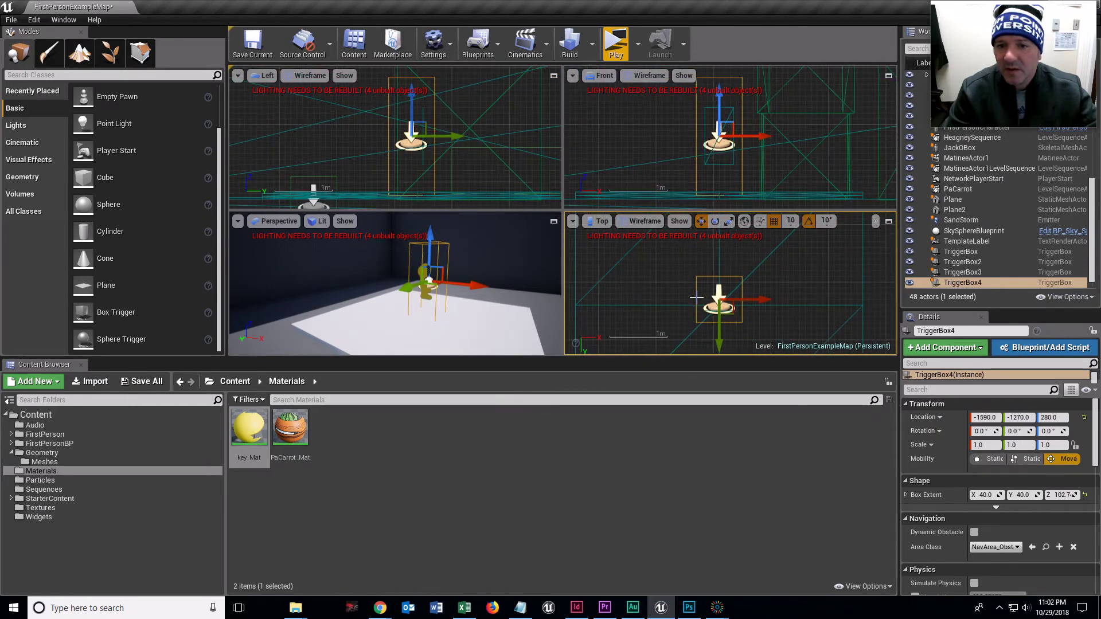
scroll(705, 312, "up", 1)
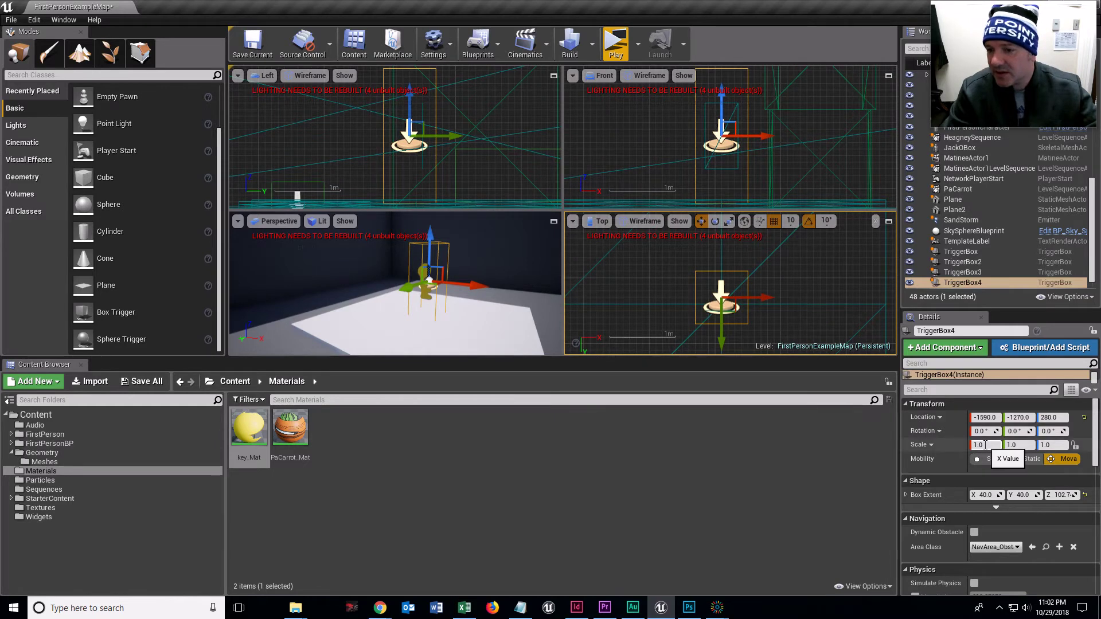
left_click_drag(984, 494, 1045, 495)
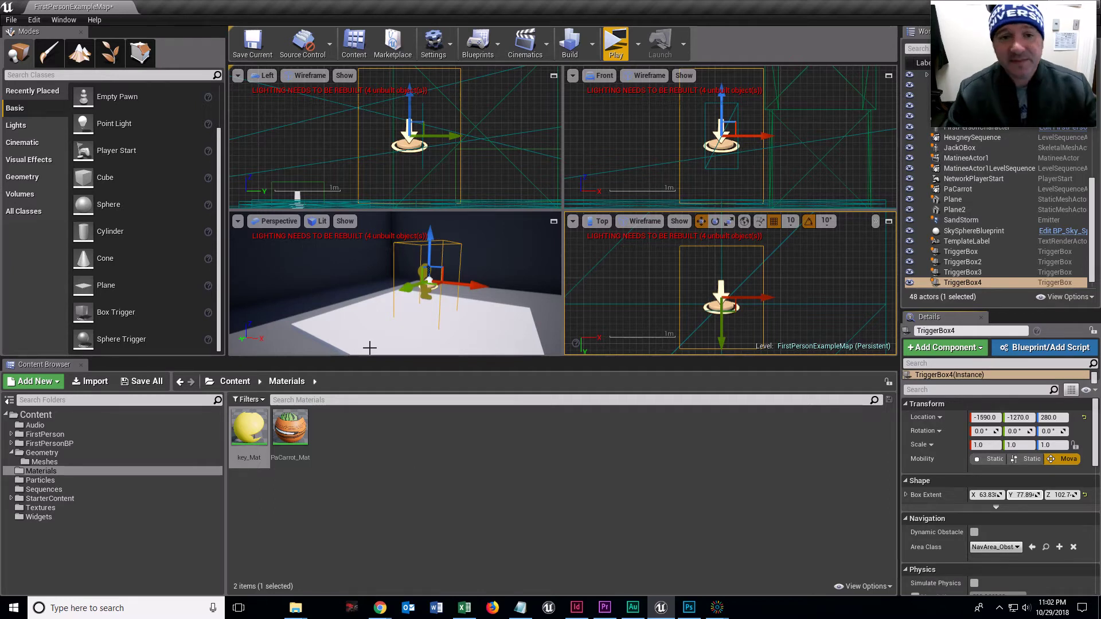
left_click(437, 255)
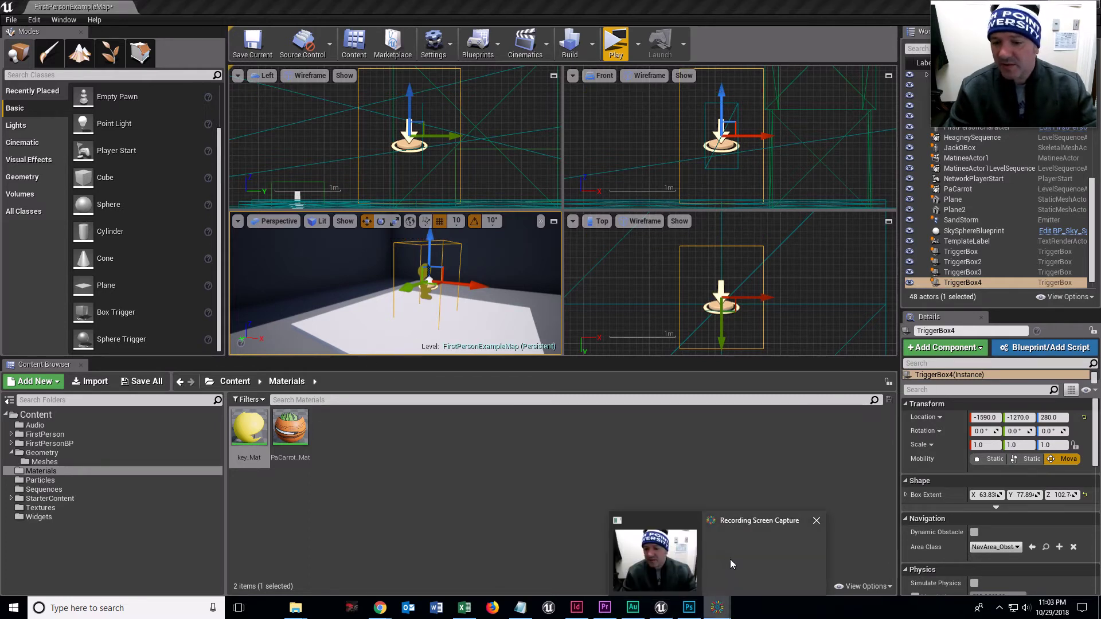
left_click(731, 561)
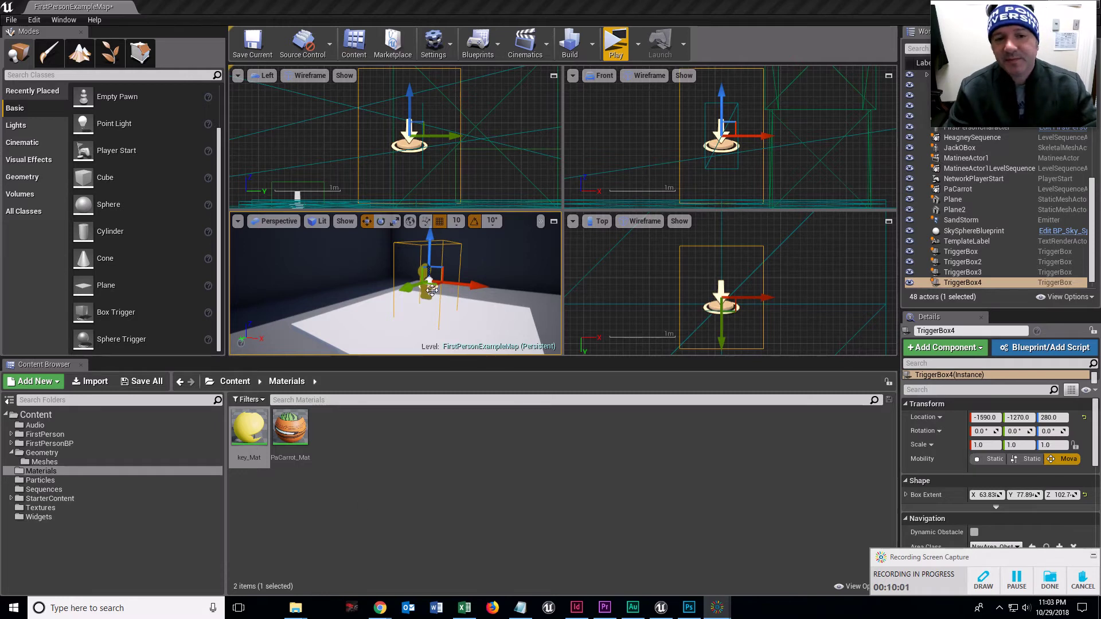
left_click(335, 500)
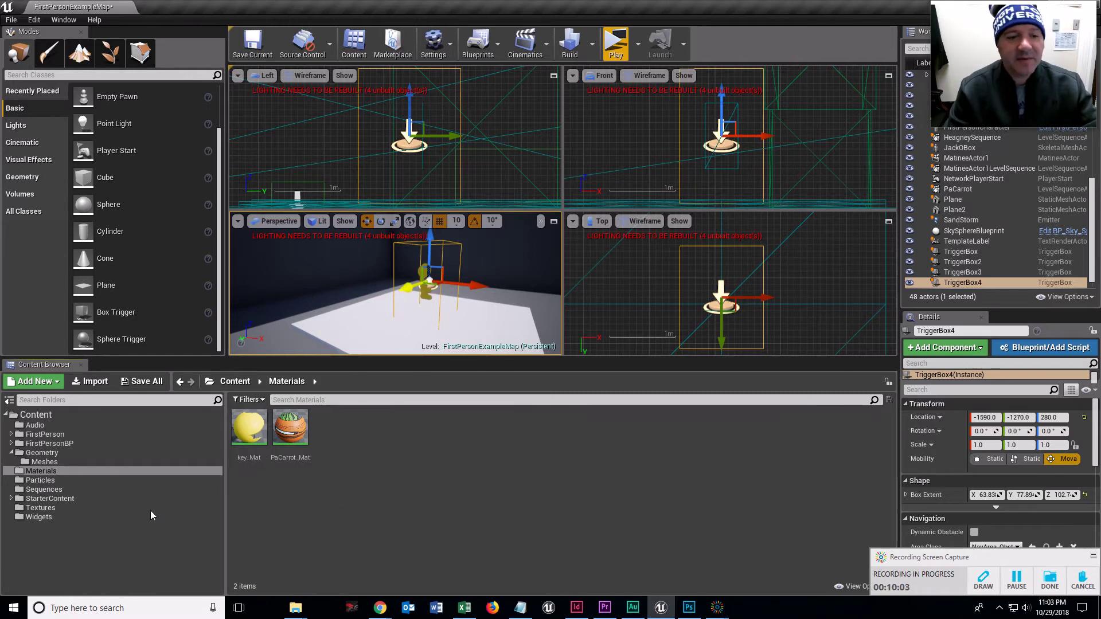